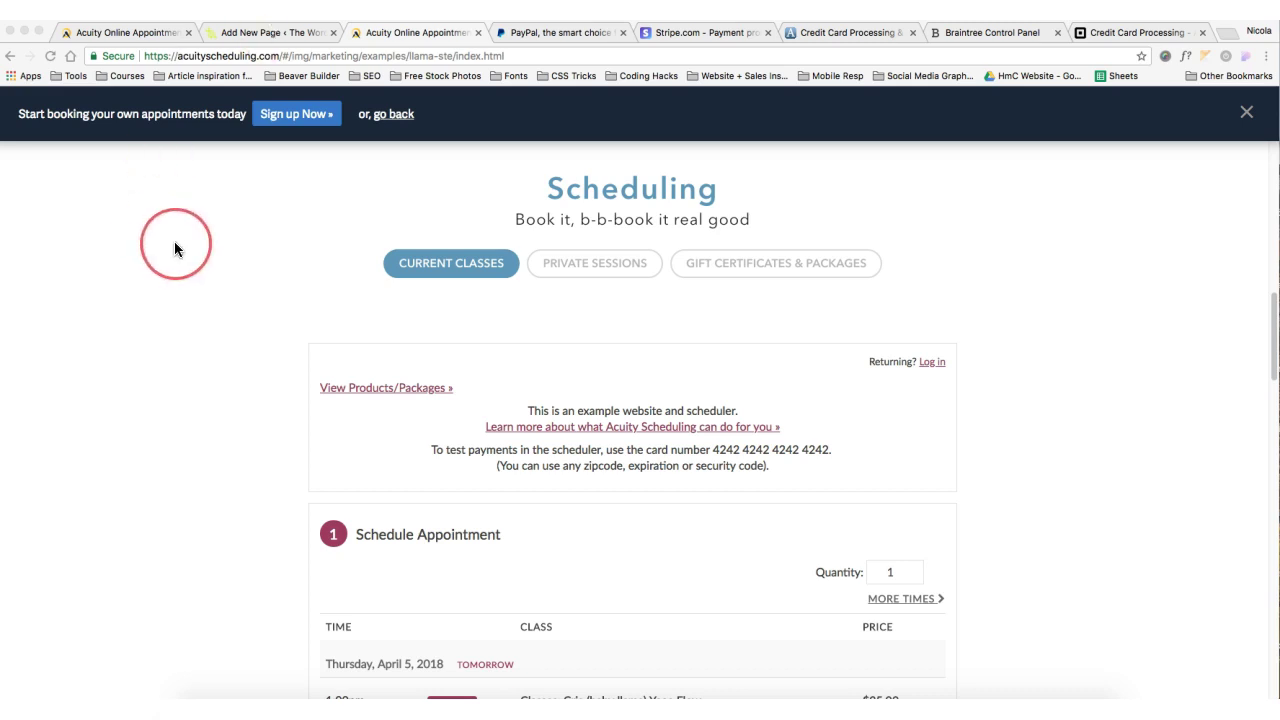
# Look through the studio's website, including its welcome section
pyautogui.scroll(-1, 175, 247)
pyautogui.scroll(-5, 176, 248)
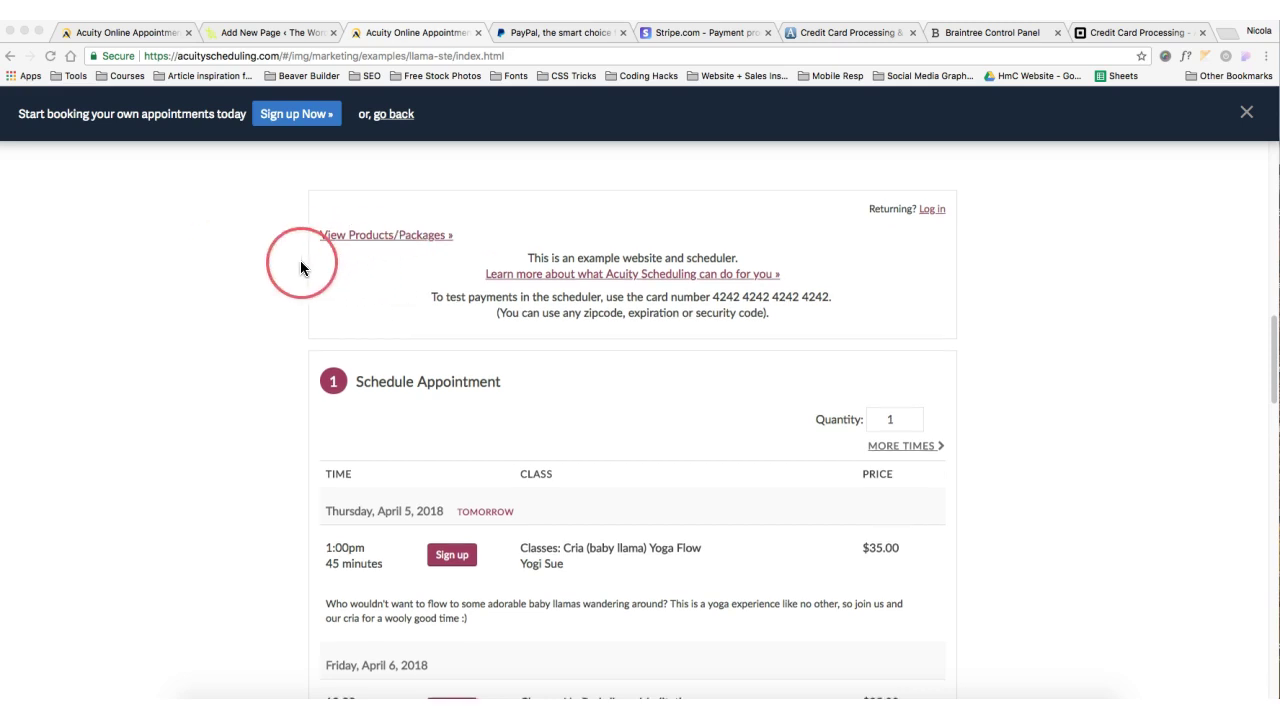
pyautogui.scroll(-2, 302, 268)
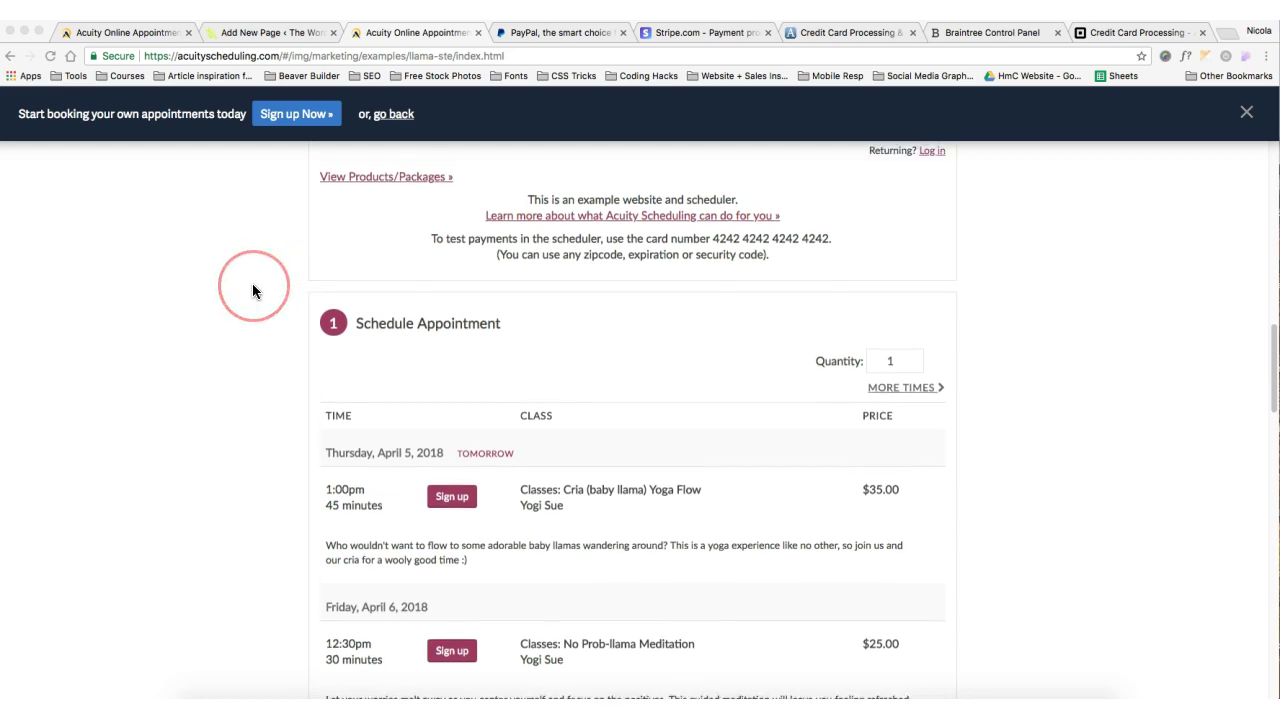
pyautogui.scroll(3, 252, 290)
pyautogui.scroll(-3, 252, 285)
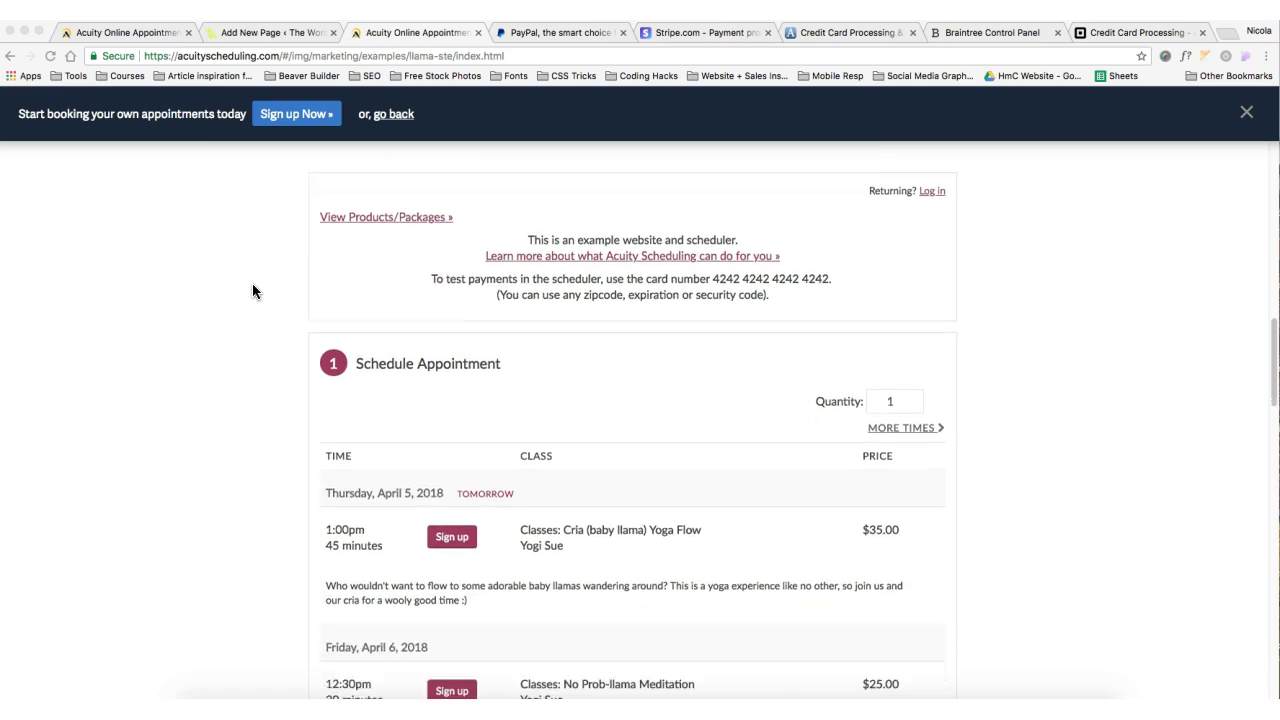
pyautogui.scroll(-1, 252, 292)
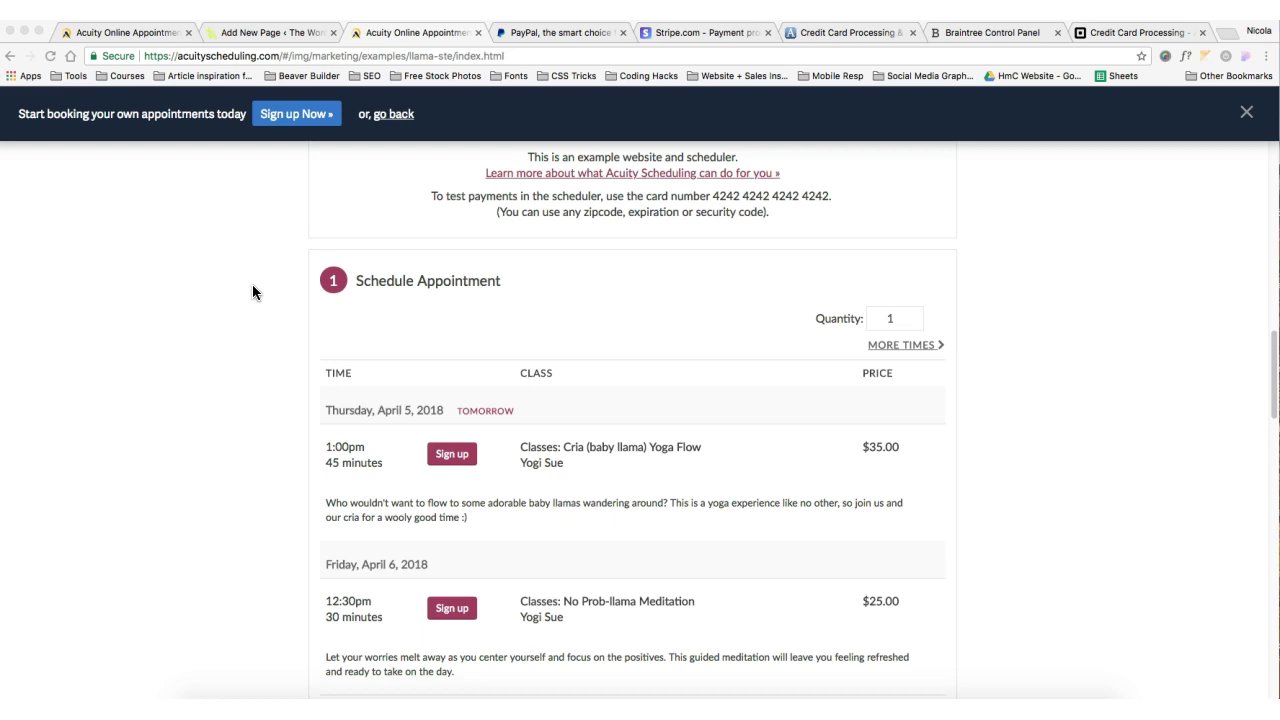
pyautogui.scroll(10, 252, 292)
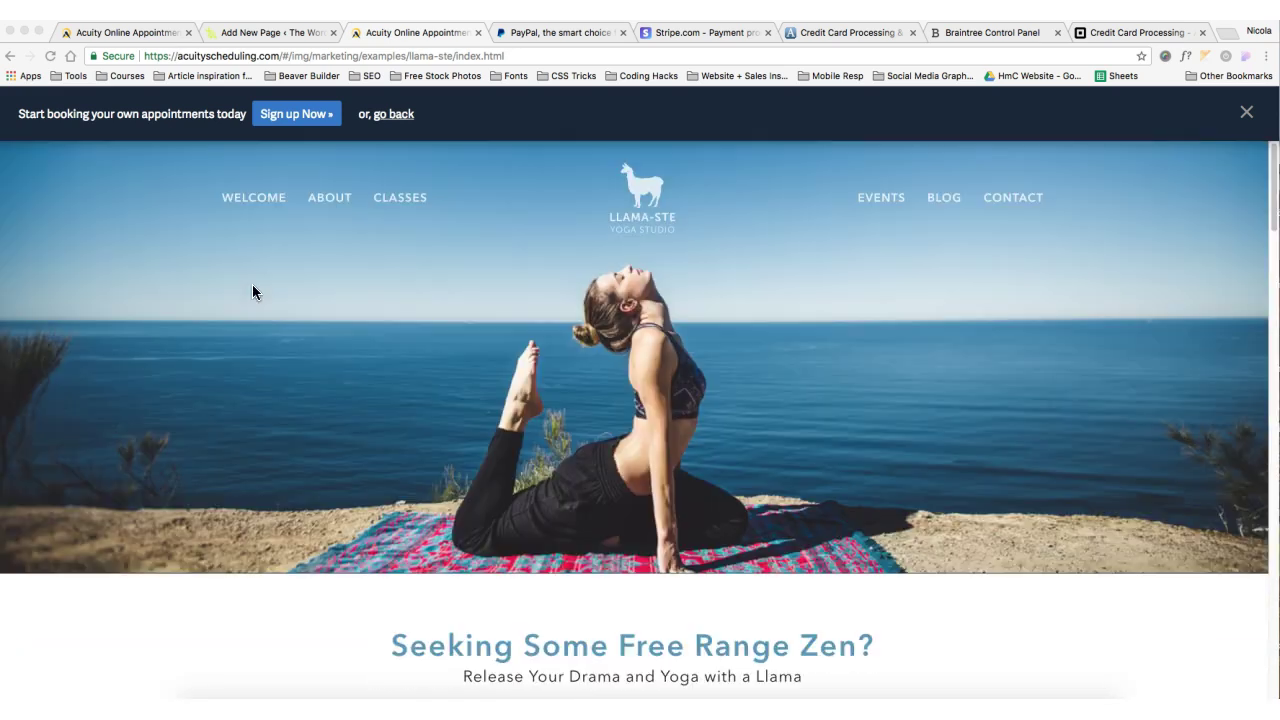
pyautogui.click(255, 206)
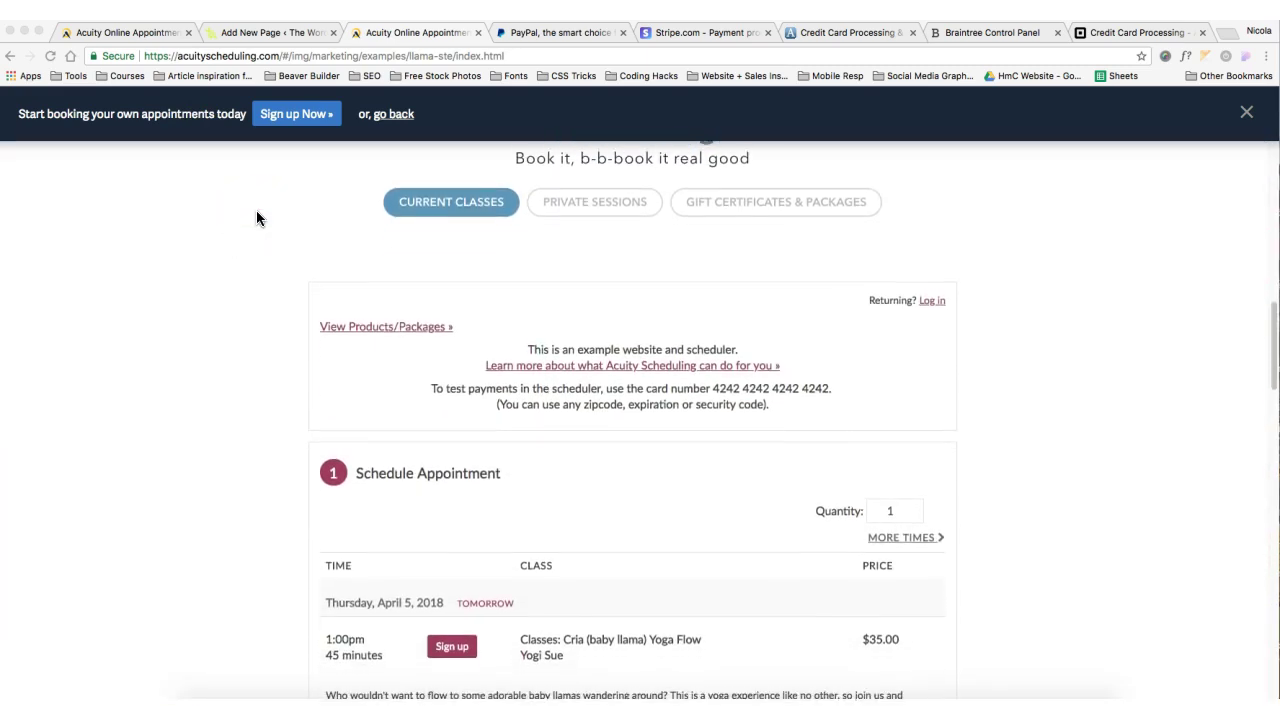
pyautogui.scroll(-2, 256, 218)
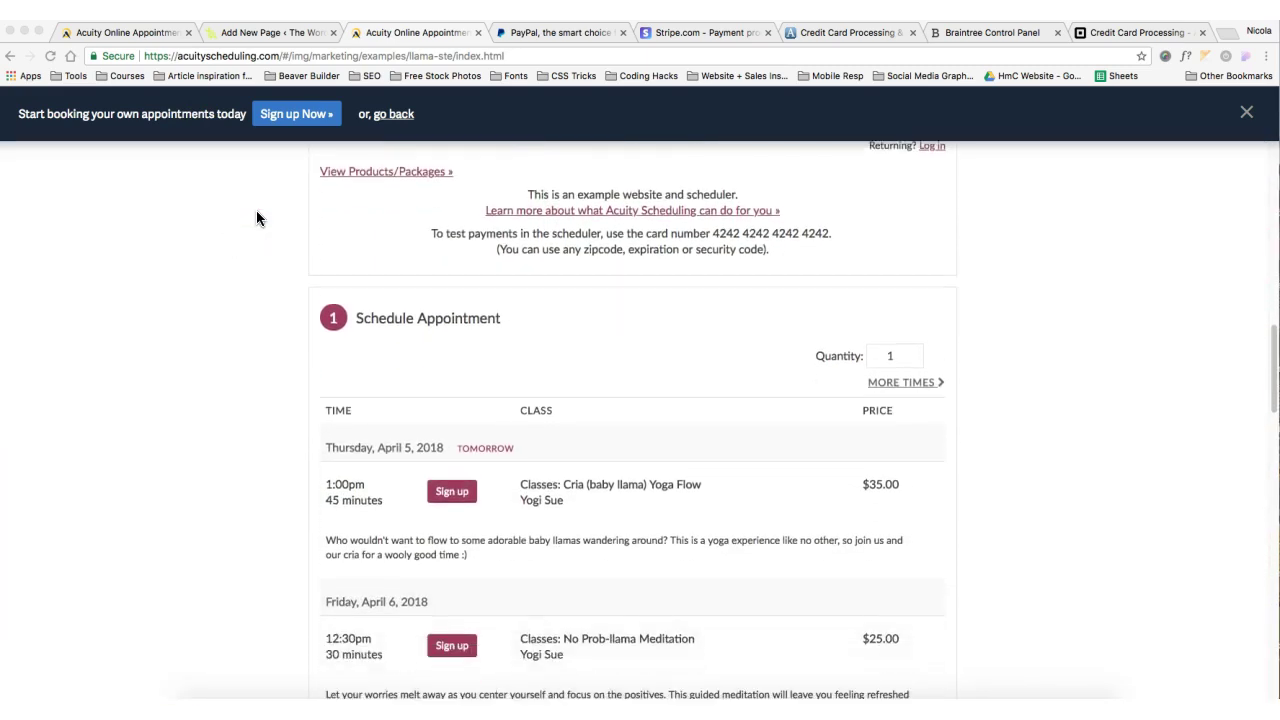
pyautogui.scroll(-1, 258, 219)
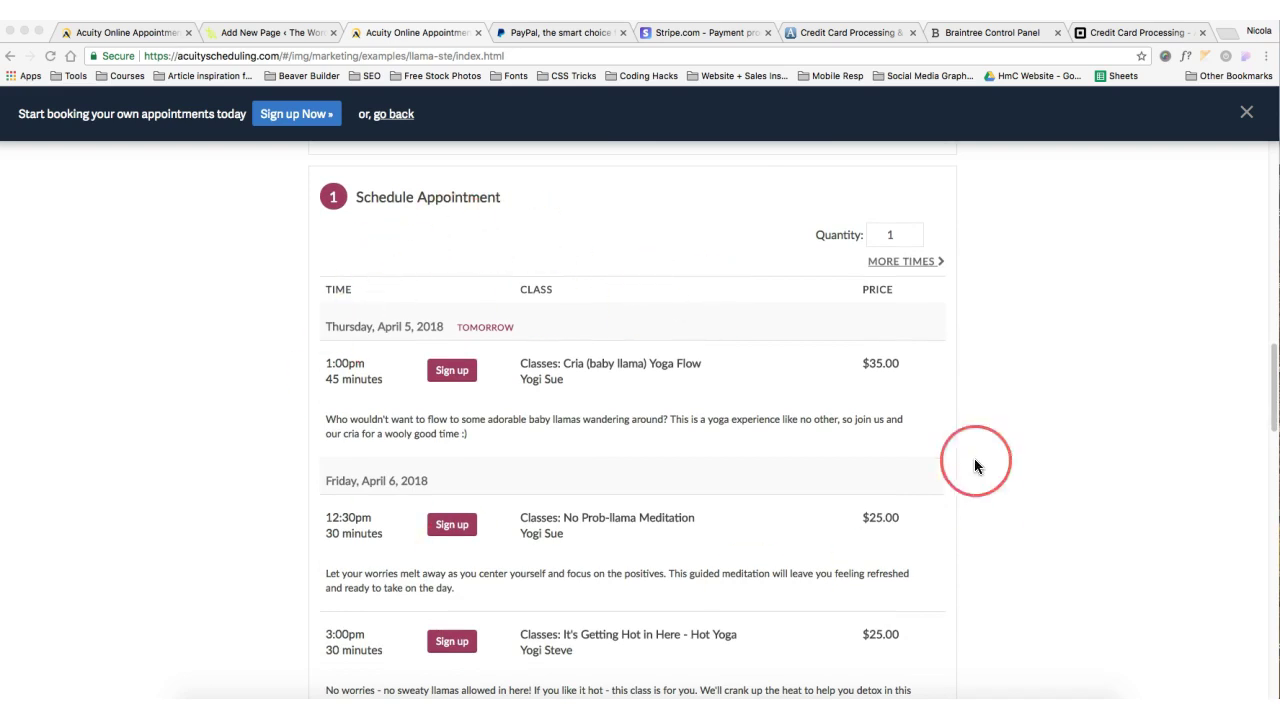
pyautogui.scroll(-10, 405, 512)
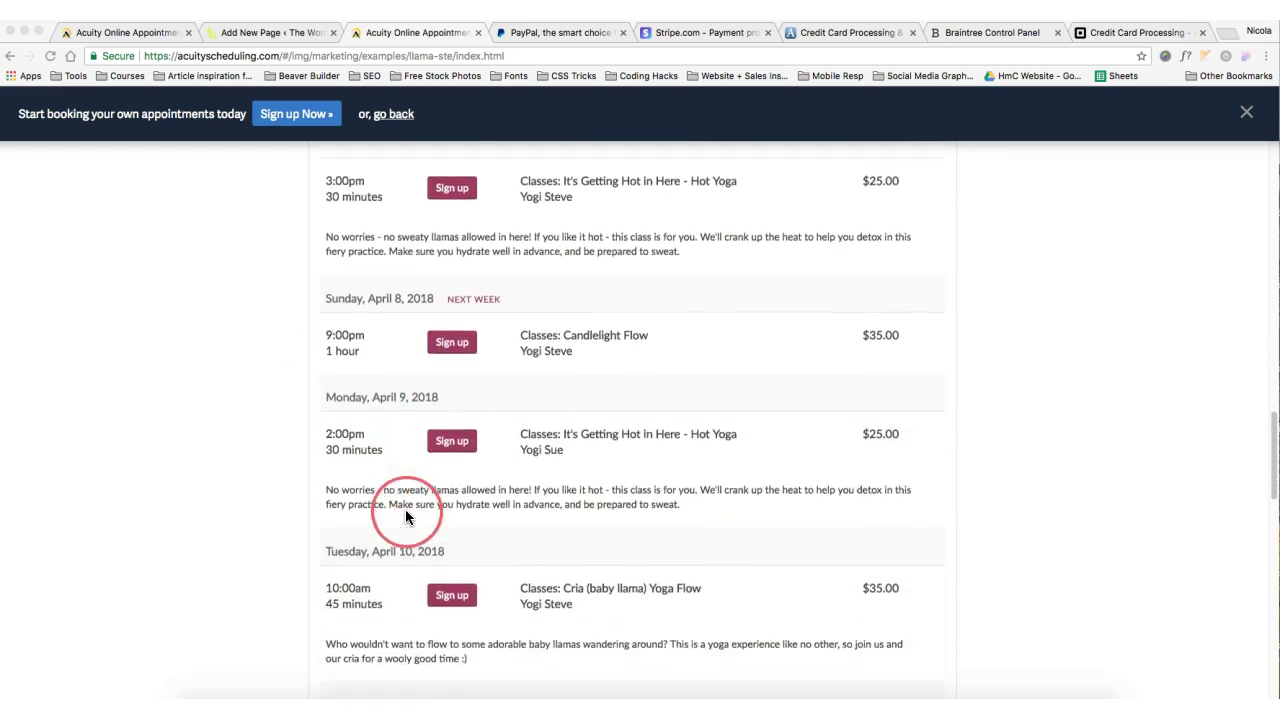
pyautogui.scroll(-4, 405, 515)
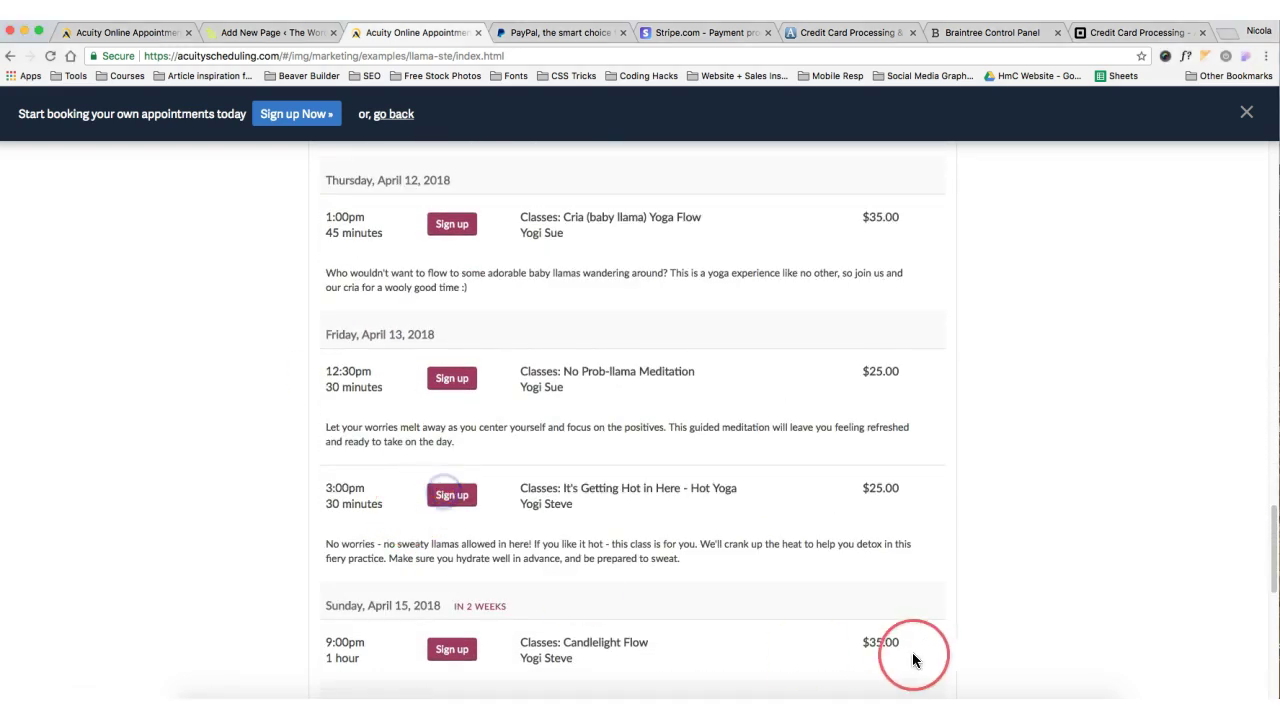
pyautogui.scroll(-8, 622, 485)
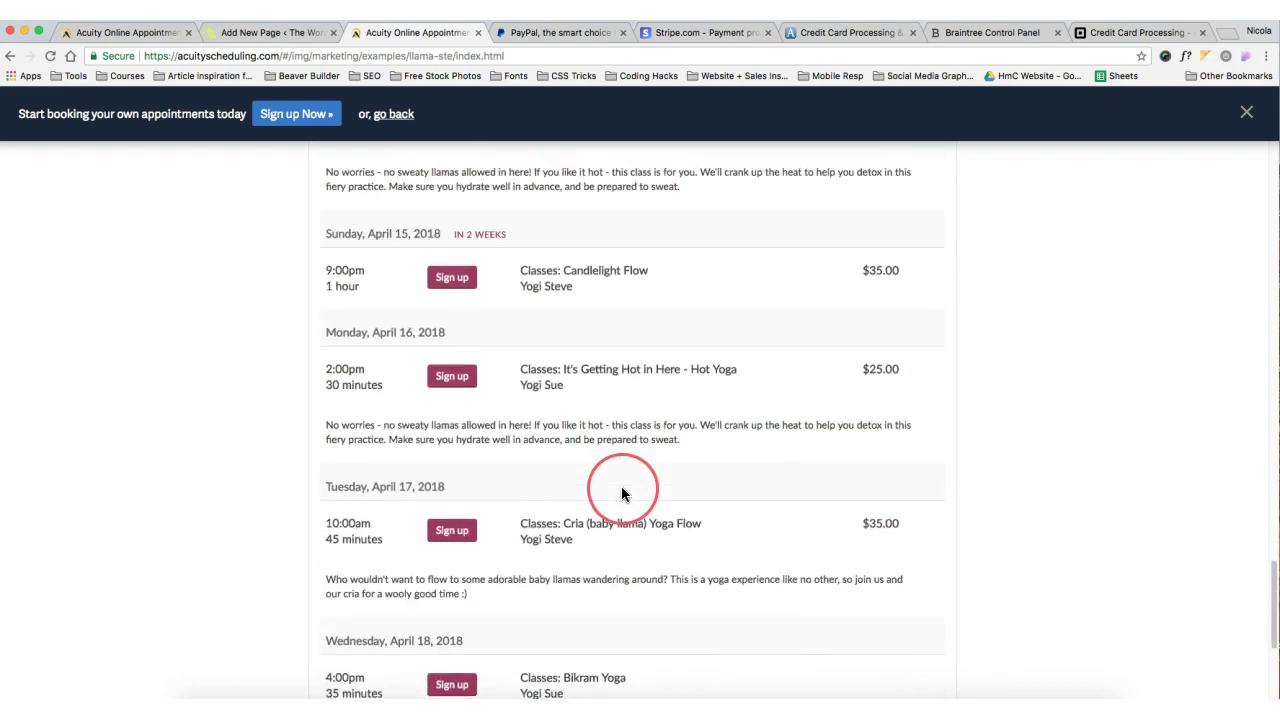
pyautogui.scroll(-1, 625, 492)
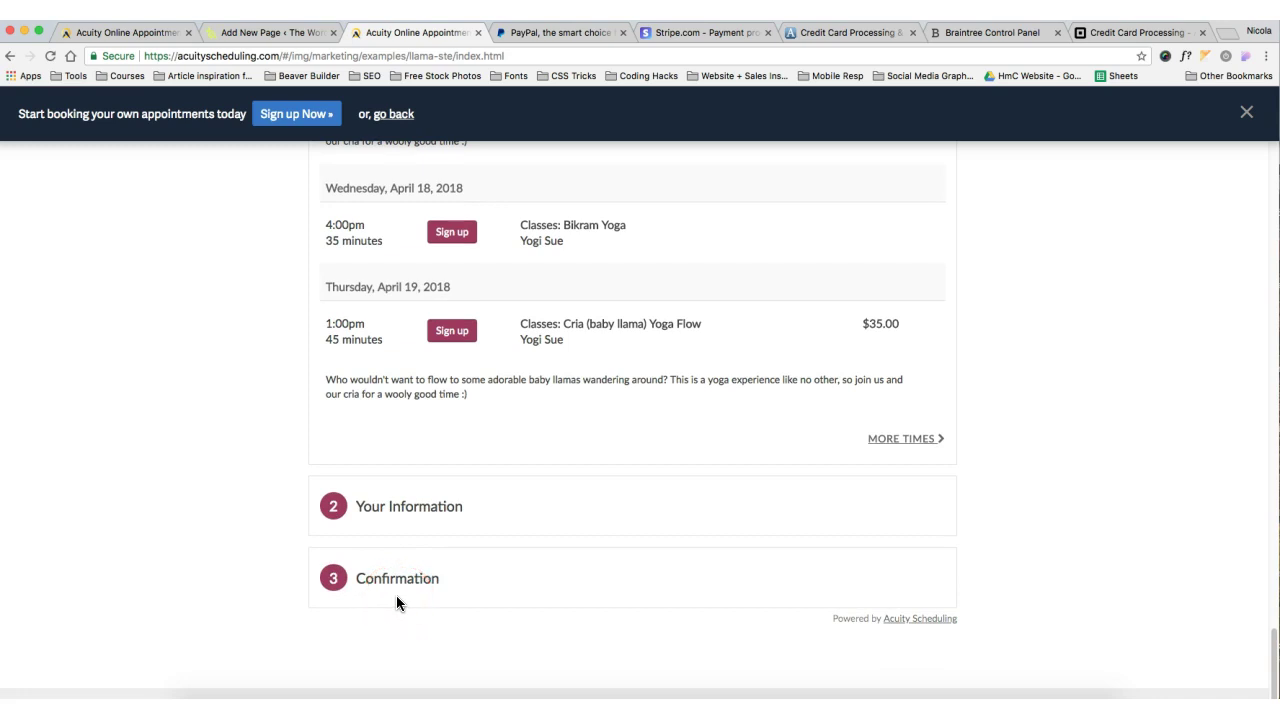
# Sign up for an Acuity free trial with the account e-mail and a password
pyautogui.click(149, 42)
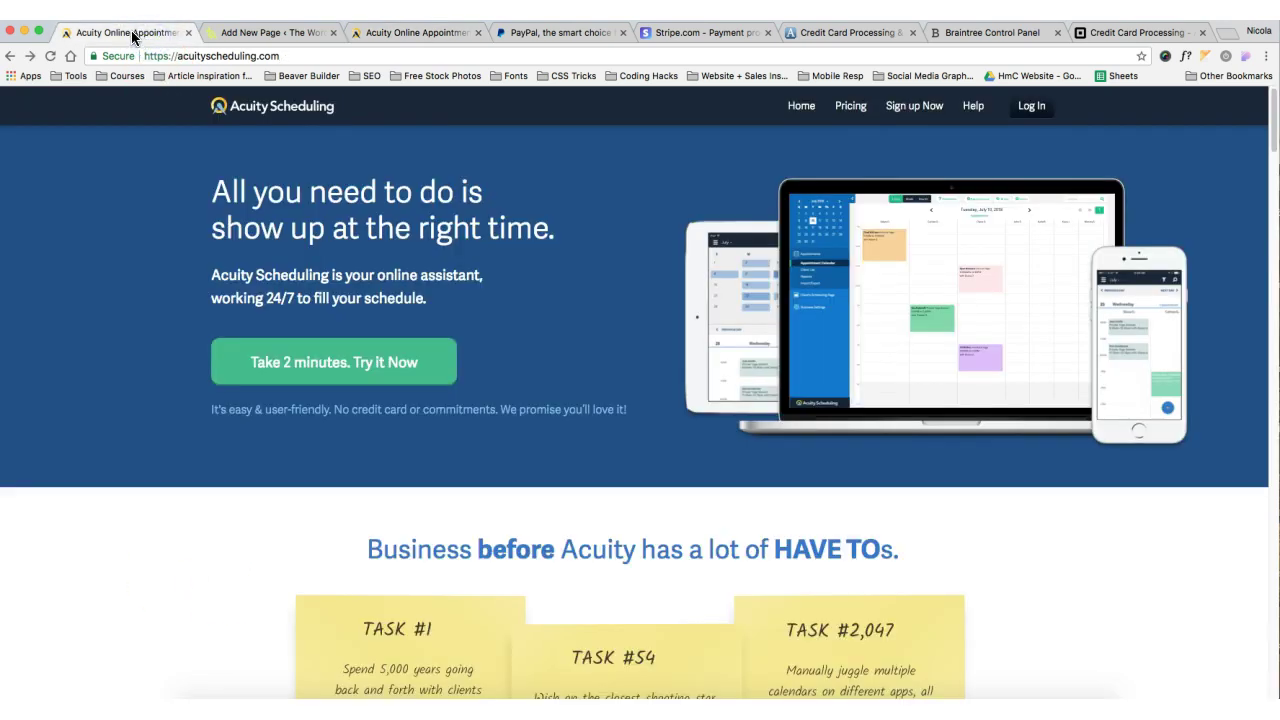
pyautogui.click(172, 206)
pyautogui.click(925, 112)
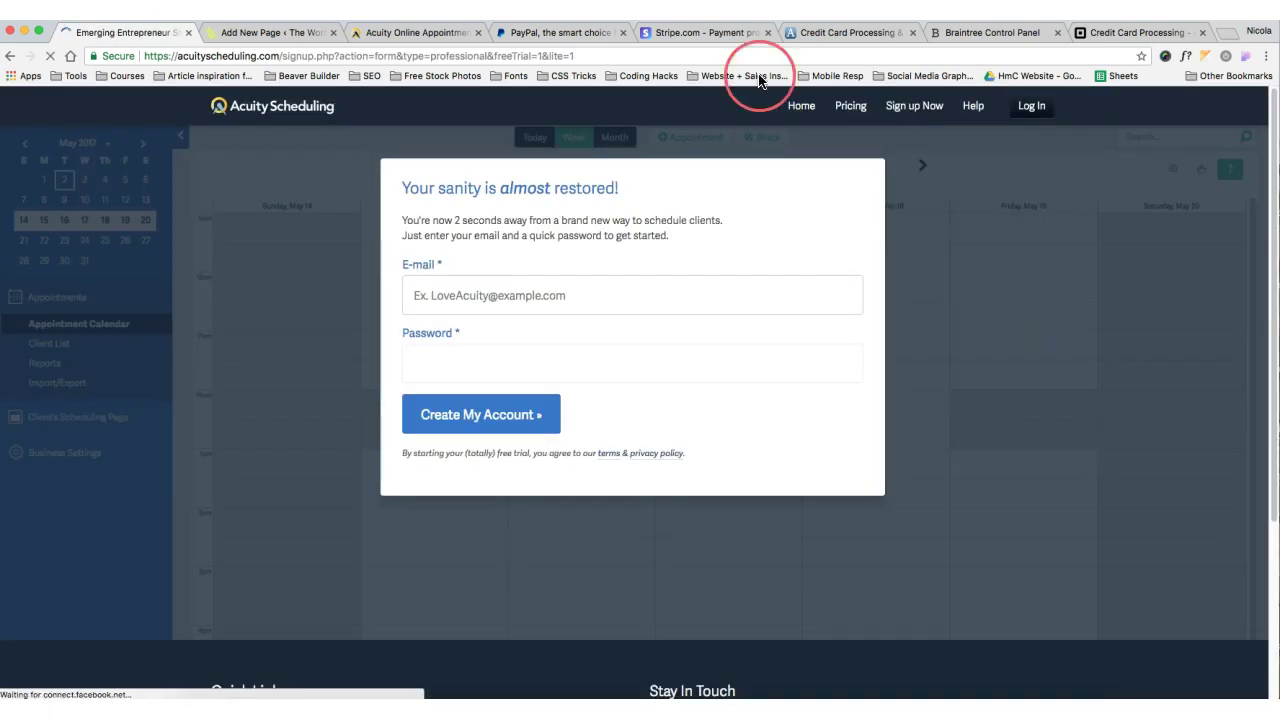
pyautogui.click(432, 290)
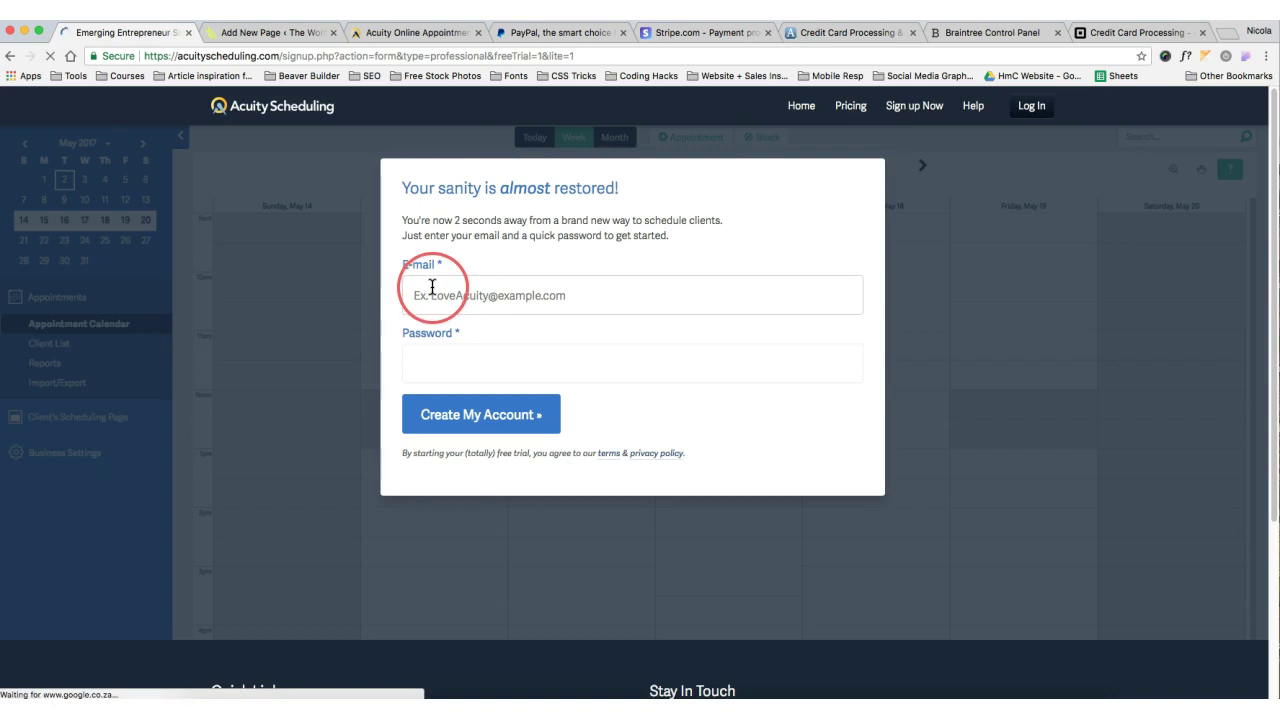
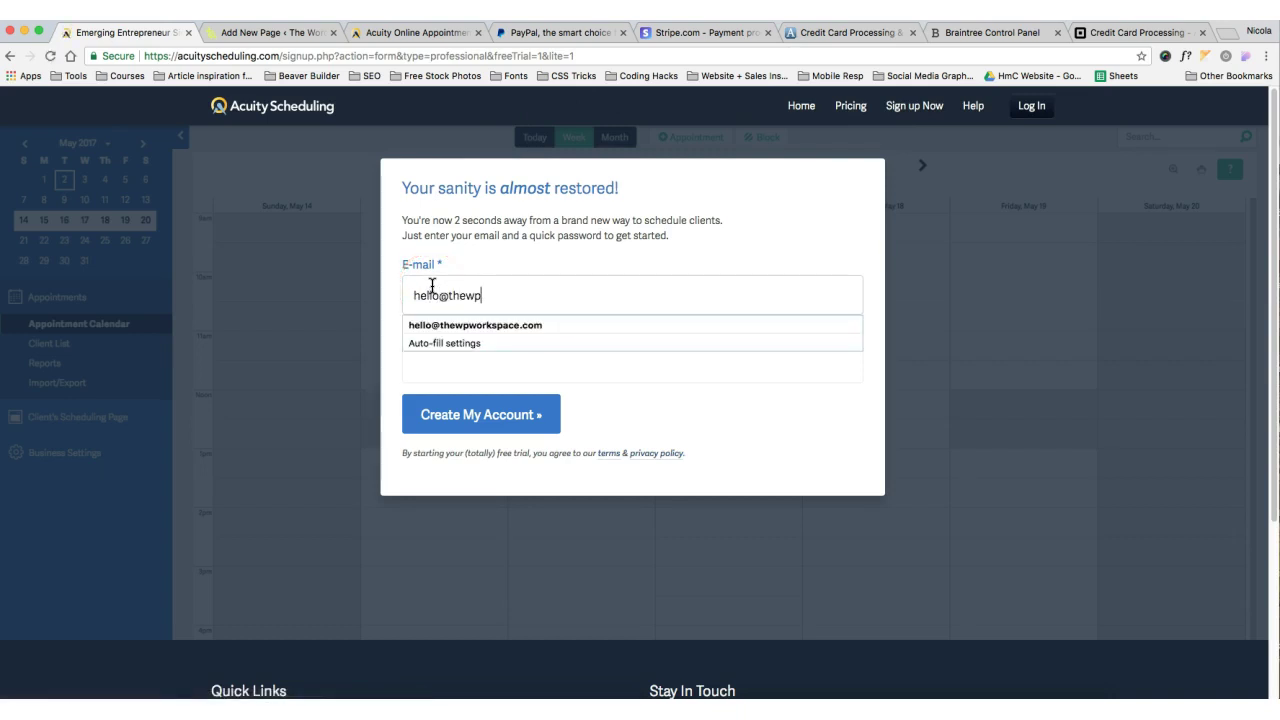
pyautogui.press('Down')
pyautogui.press('Return')
pyautogui.press('Tab')
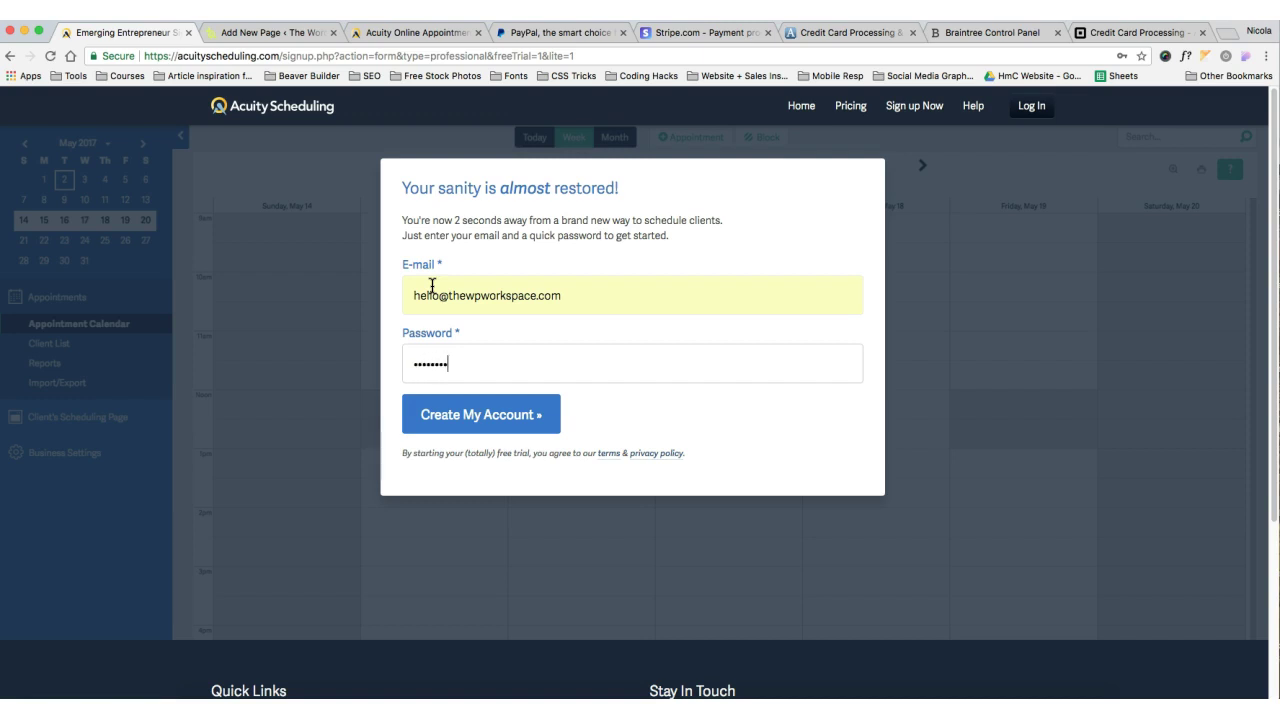
pyautogui.write('••••')
pyautogui.click(418, 410)
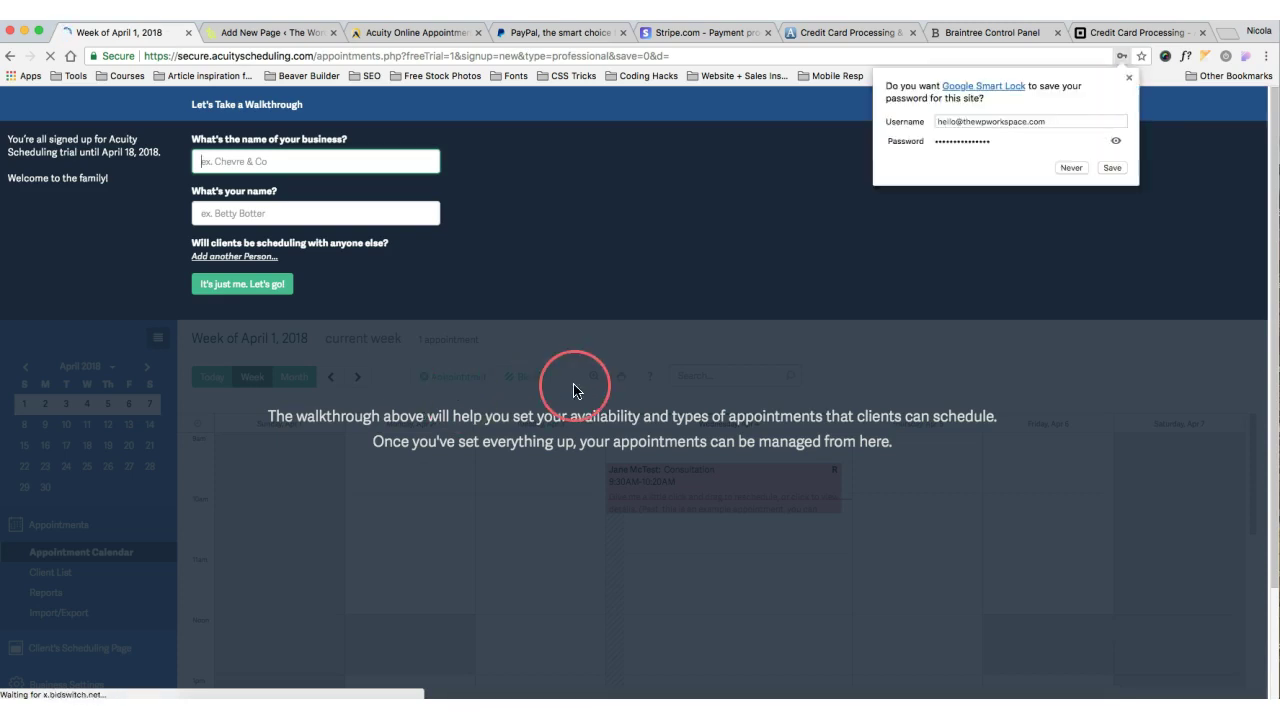
# Enter business name The WordPress Workspace and the owner's name, continuing as the sole staff member
pyautogui.click(1076, 170)
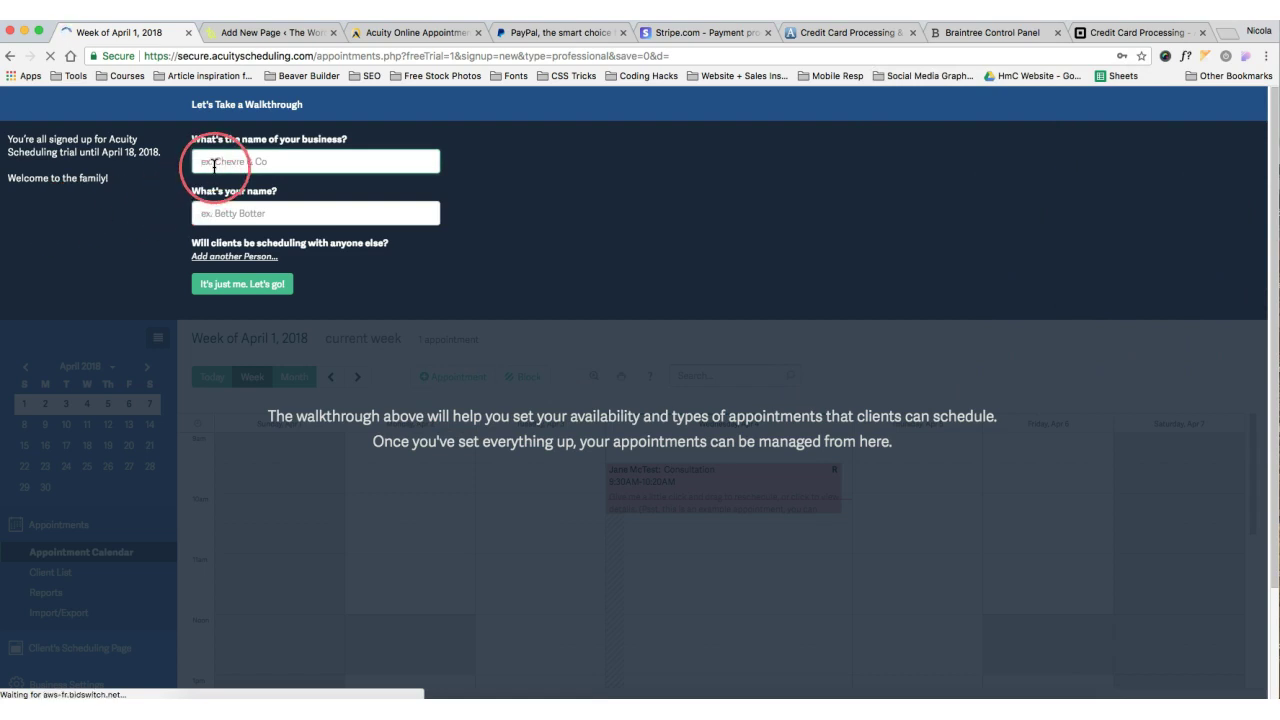
pyautogui.write('The WordPress Workspace')
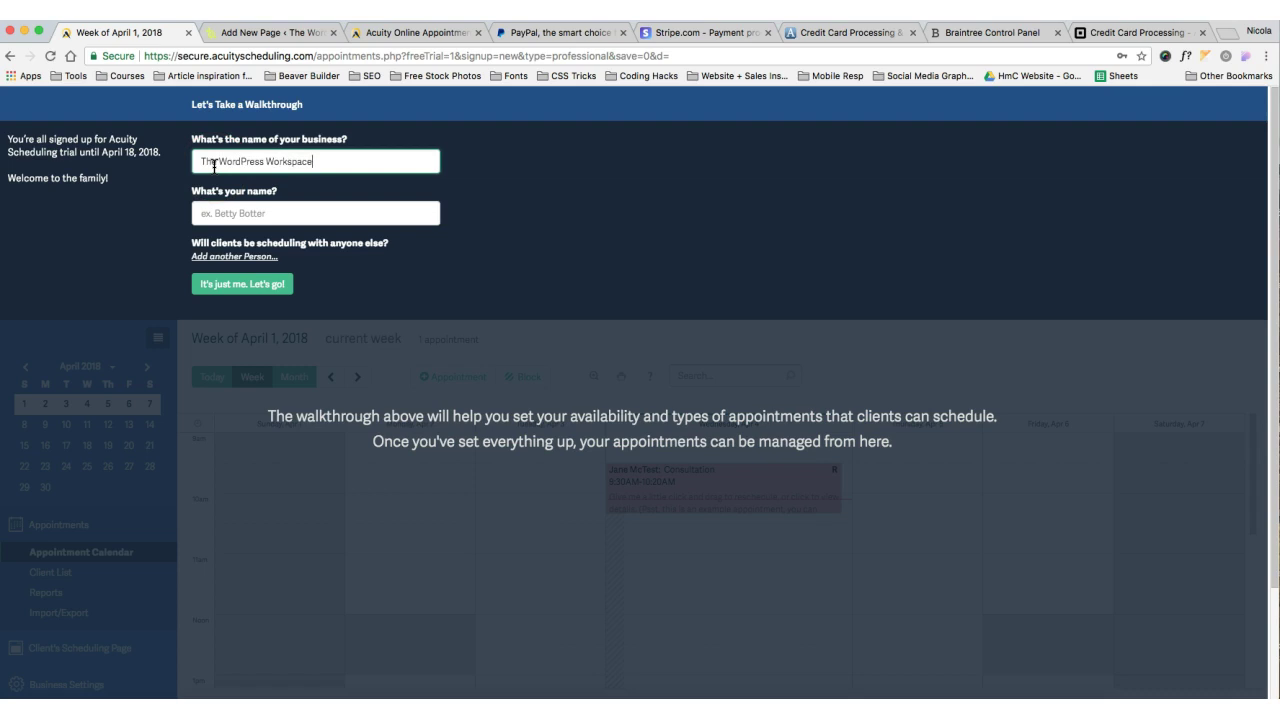
pyautogui.press('Tab')
pyautogui.write('Nic')
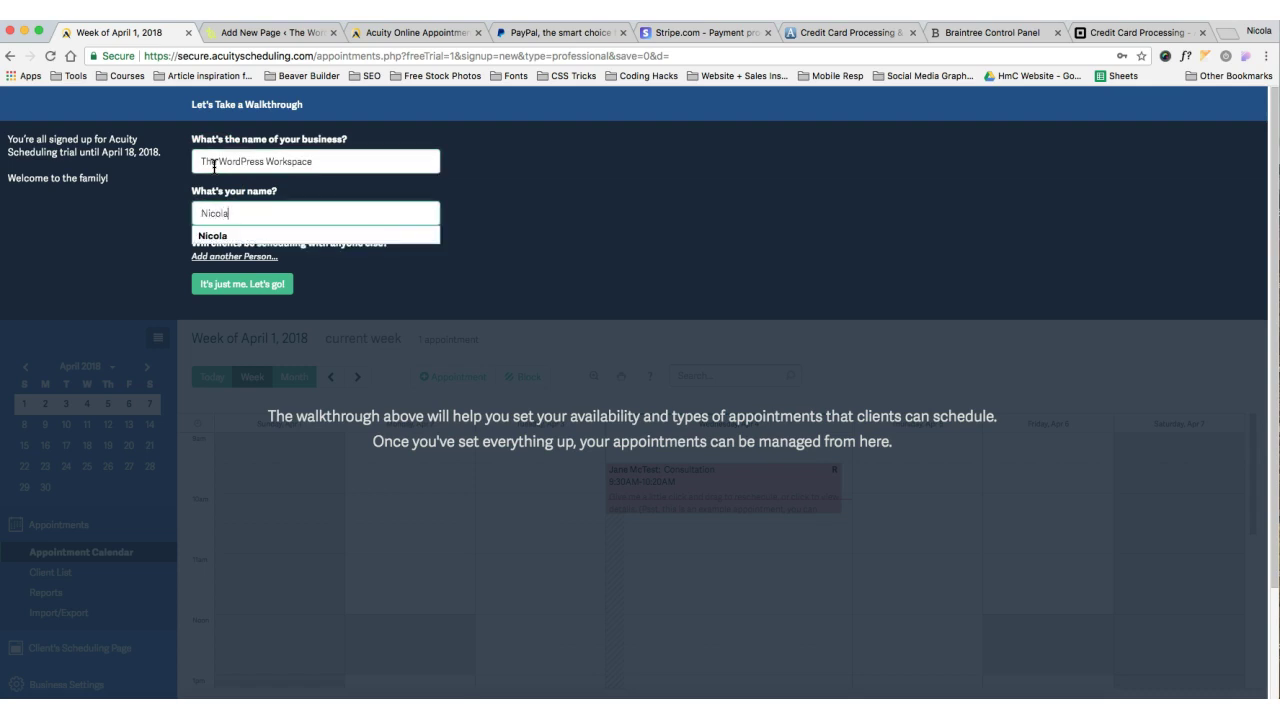
pyautogui.click(151, 331)
pyautogui.click(203, 290)
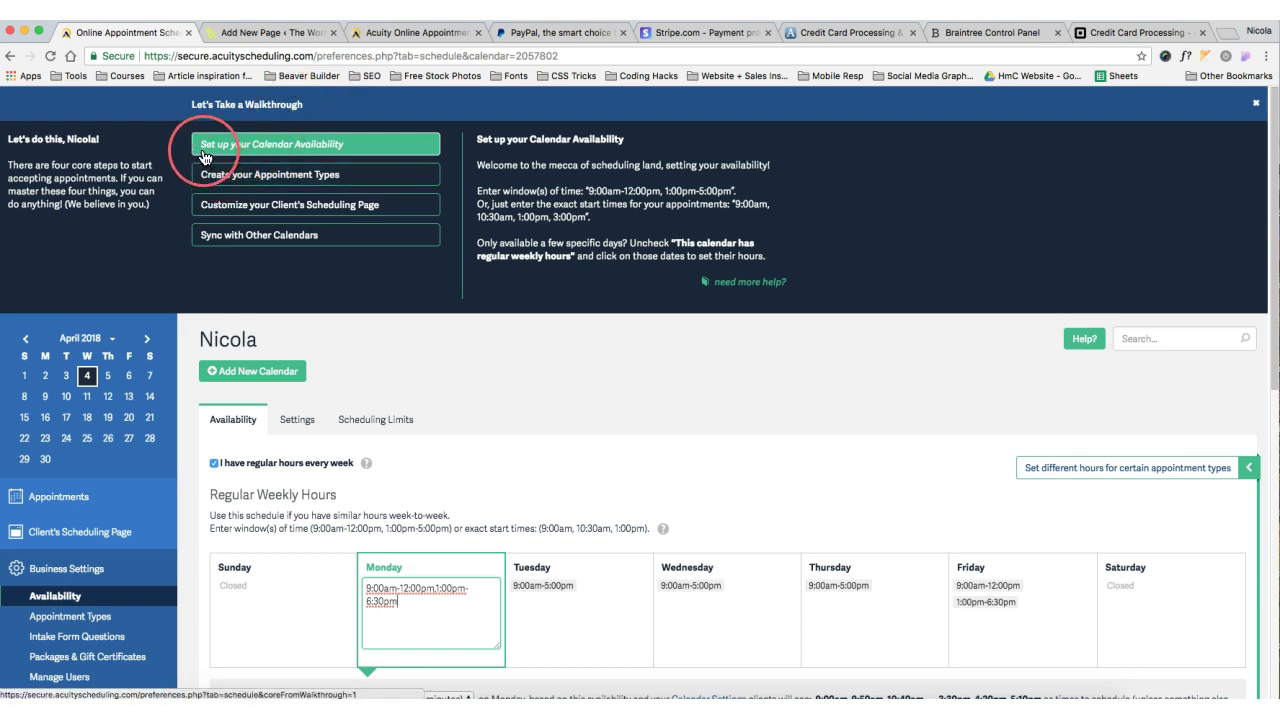
# Open the calendar's Settings tab, showing location None and 1 appointment per time slot
pyautogui.click(391, 153)
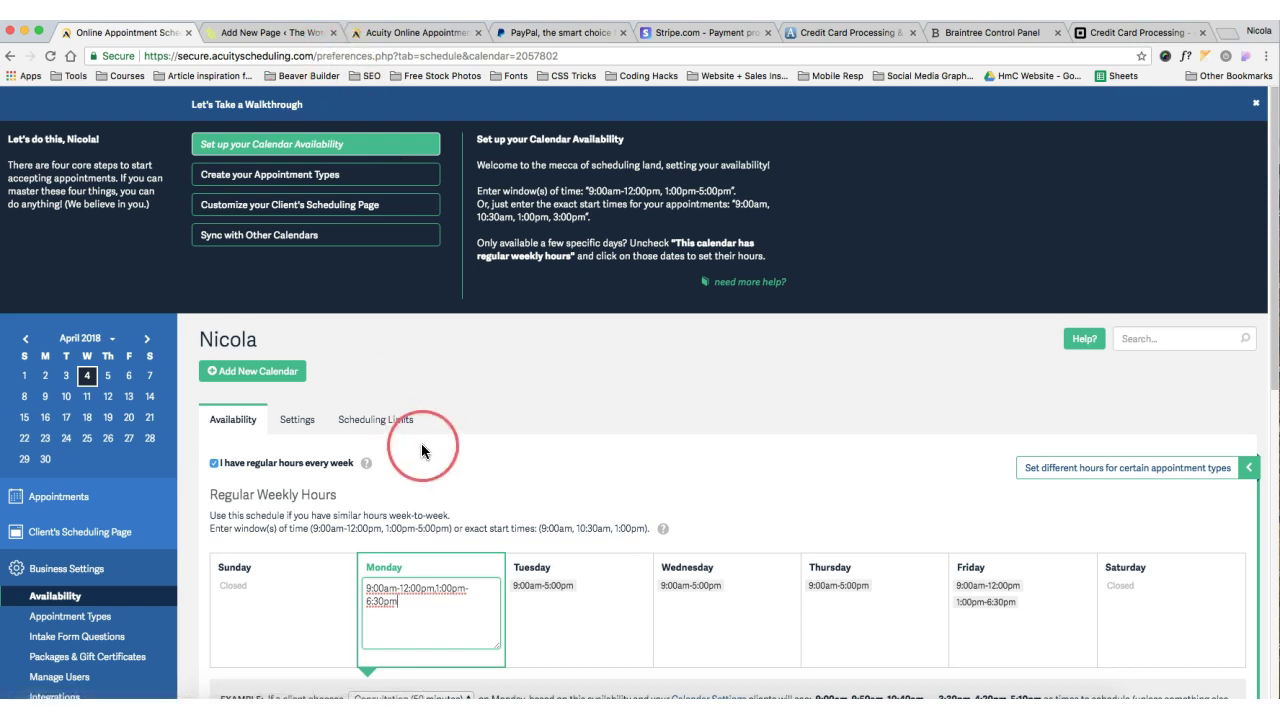
pyautogui.scroll(-2, 540, 440)
pyautogui.scroll(-2, 554, 447)
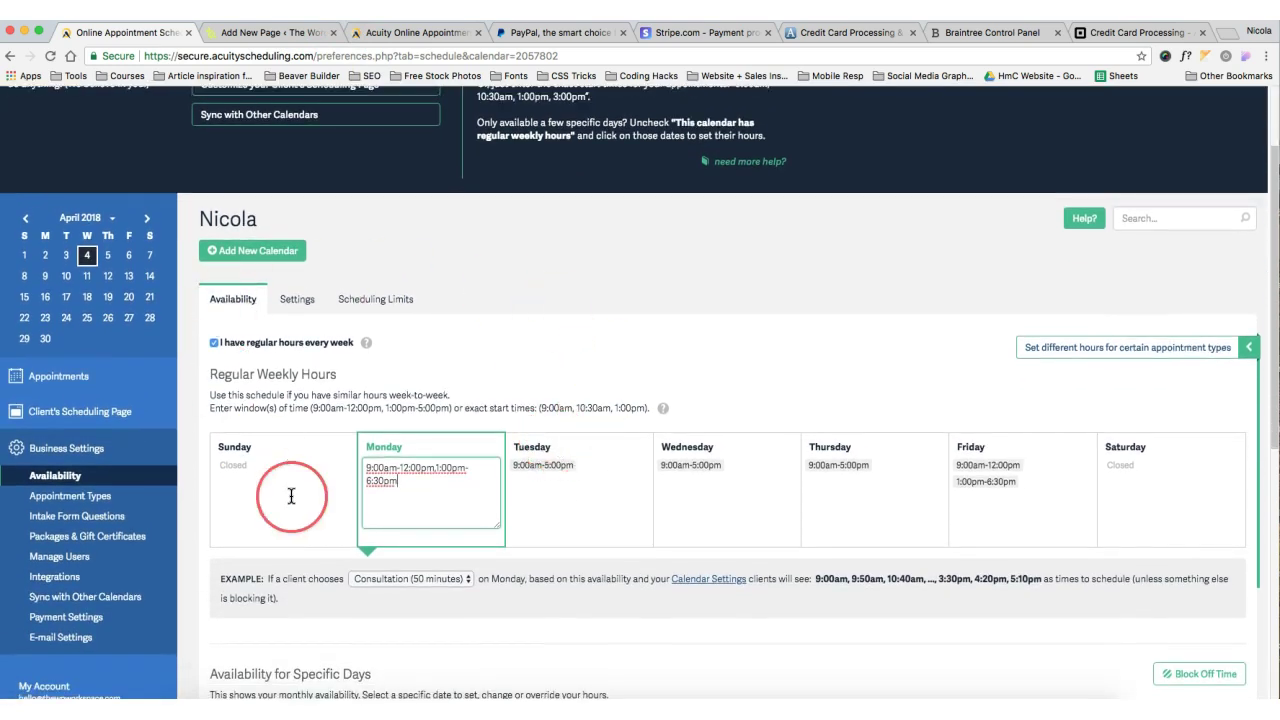
pyautogui.click(308, 302)
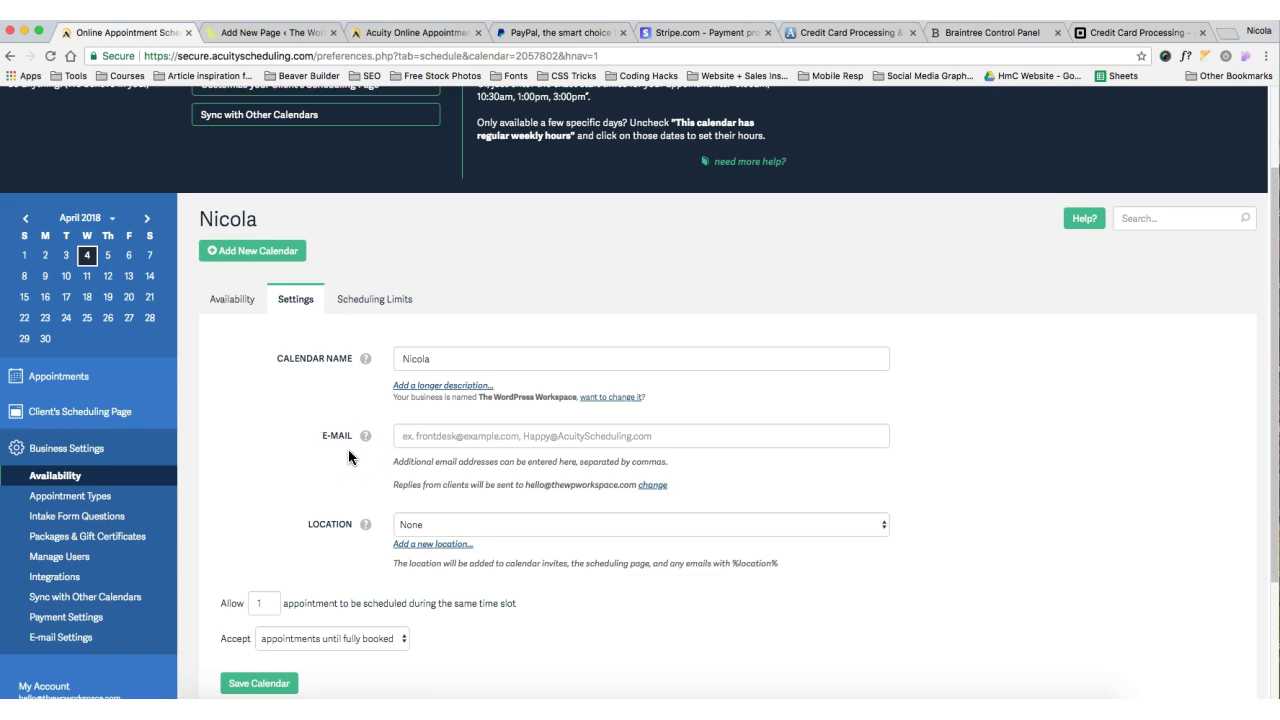
# Review the Scheduling Limits, then return to the Regular Weekly Hours availability
pyautogui.scroll(-1, 352, 512)
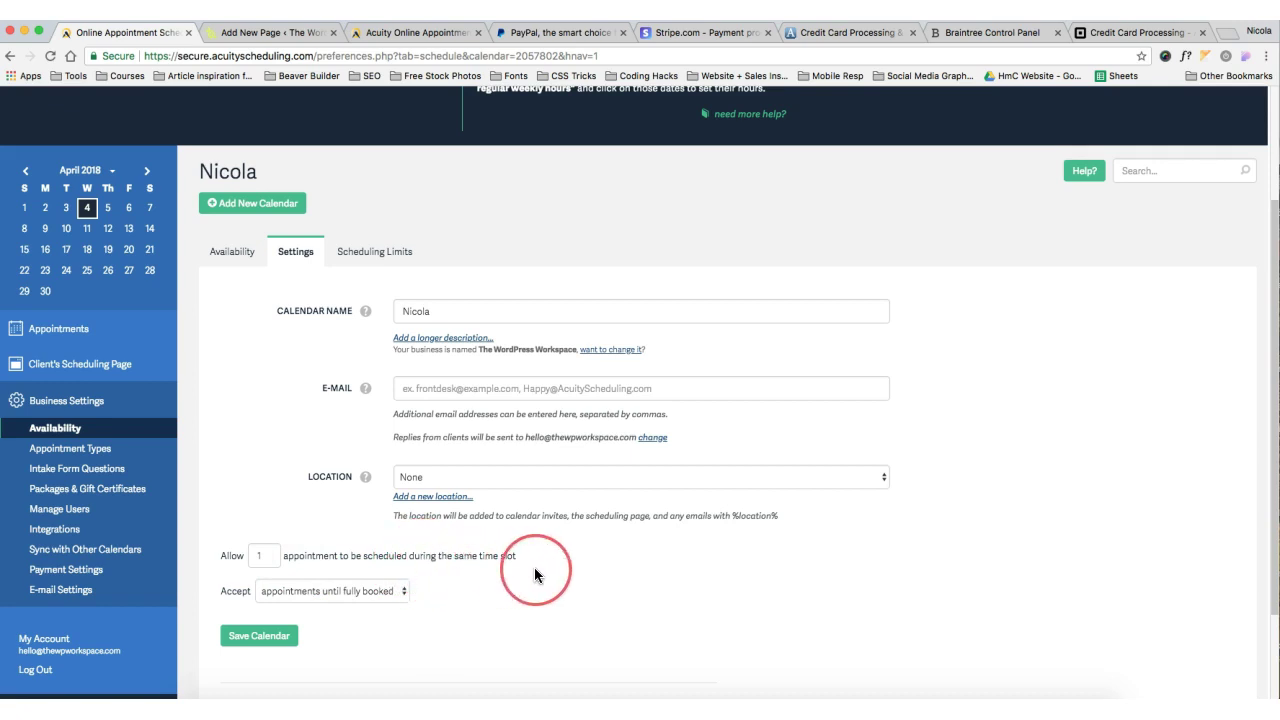
pyautogui.scroll(-1, 541, 572)
pyautogui.scroll(-5, 543, 580)
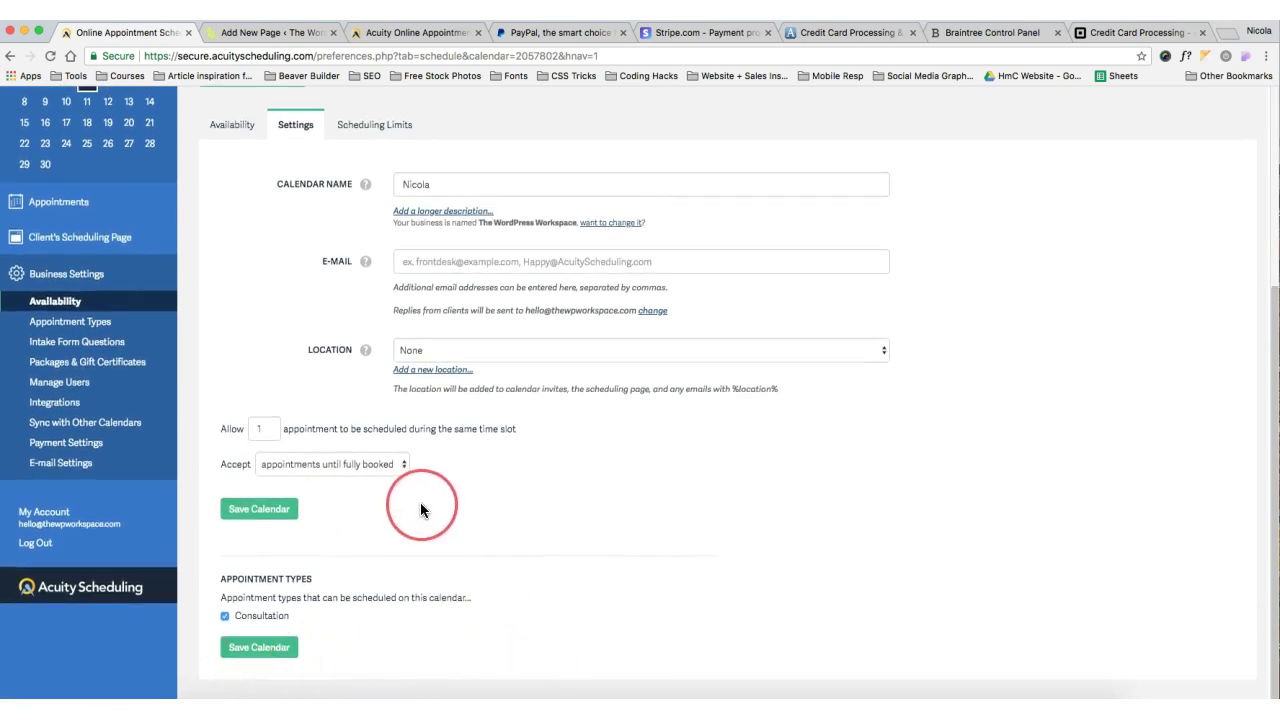
pyautogui.scroll(10, 428, 507)
pyautogui.click(376, 392)
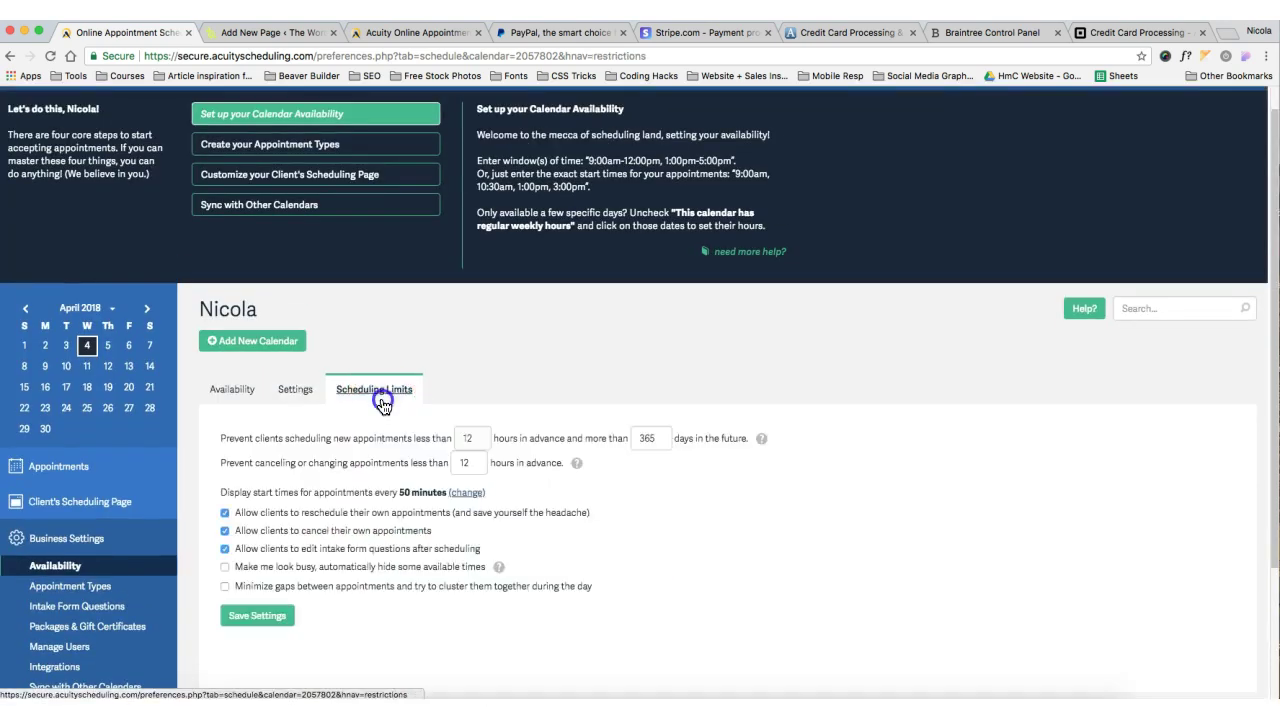
pyautogui.scroll(-2, 712, 505)
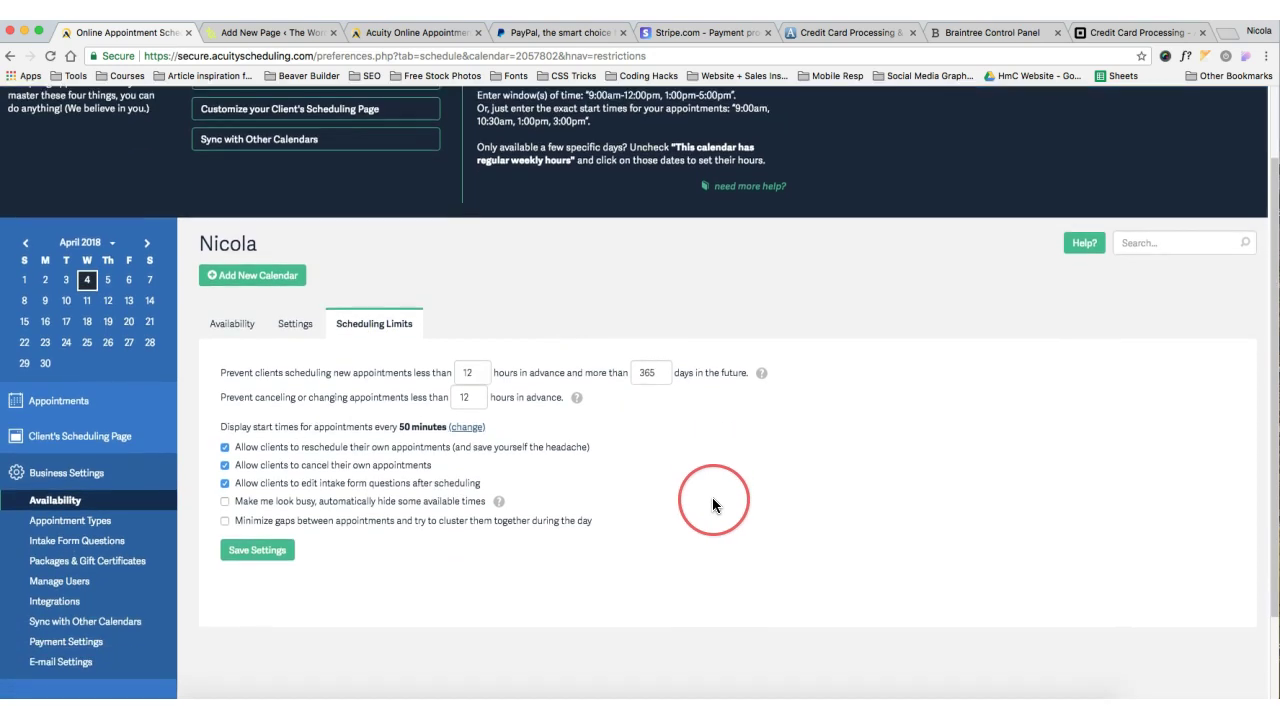
pyautogui.click(240, 326)
# Start blocking off 11:00am–12:00pm on the availability calendar
pyautogui.scroll(-5, 420, 530)
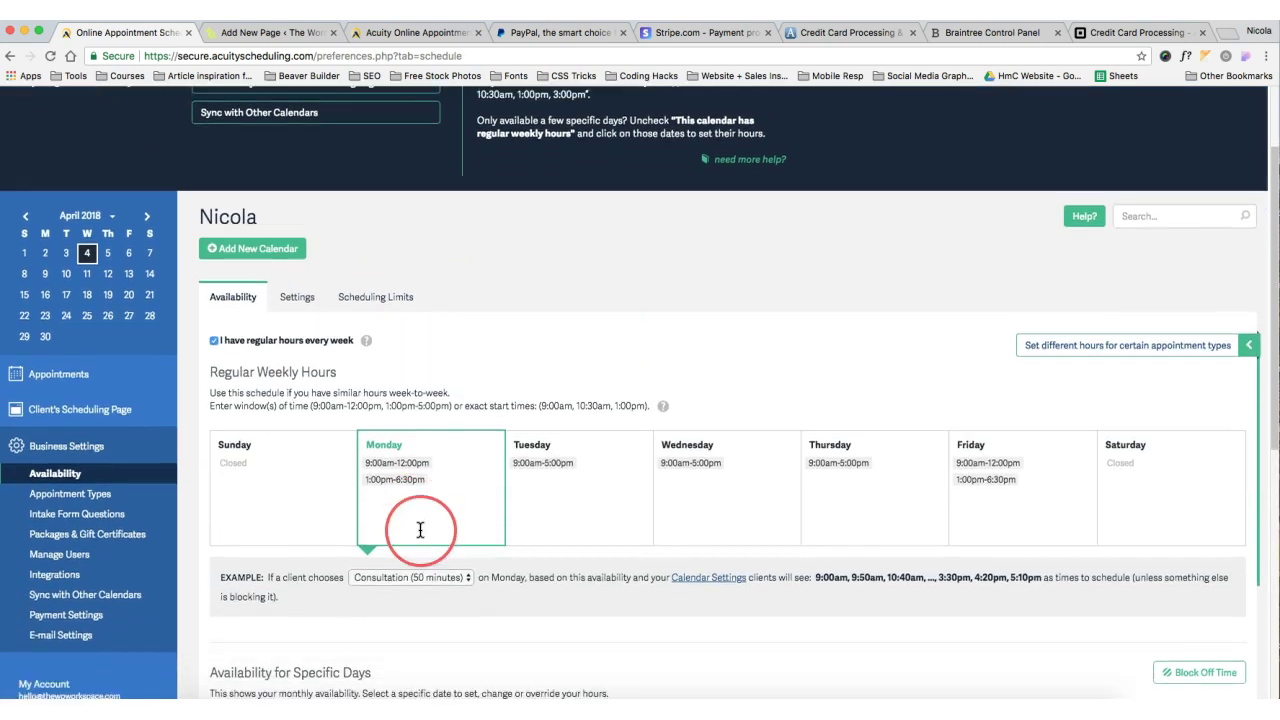
pyautogui.scroll(-4, 421, 535)
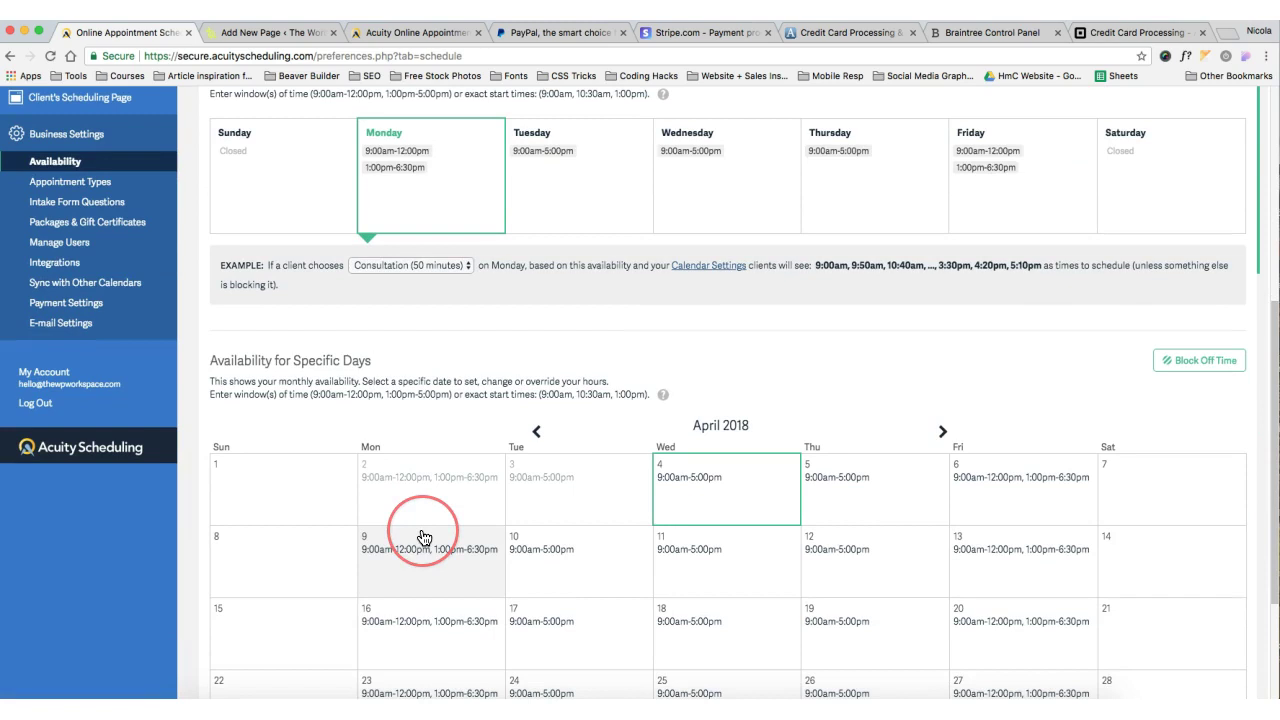
pyautogui.scroll(9, 421, 533)
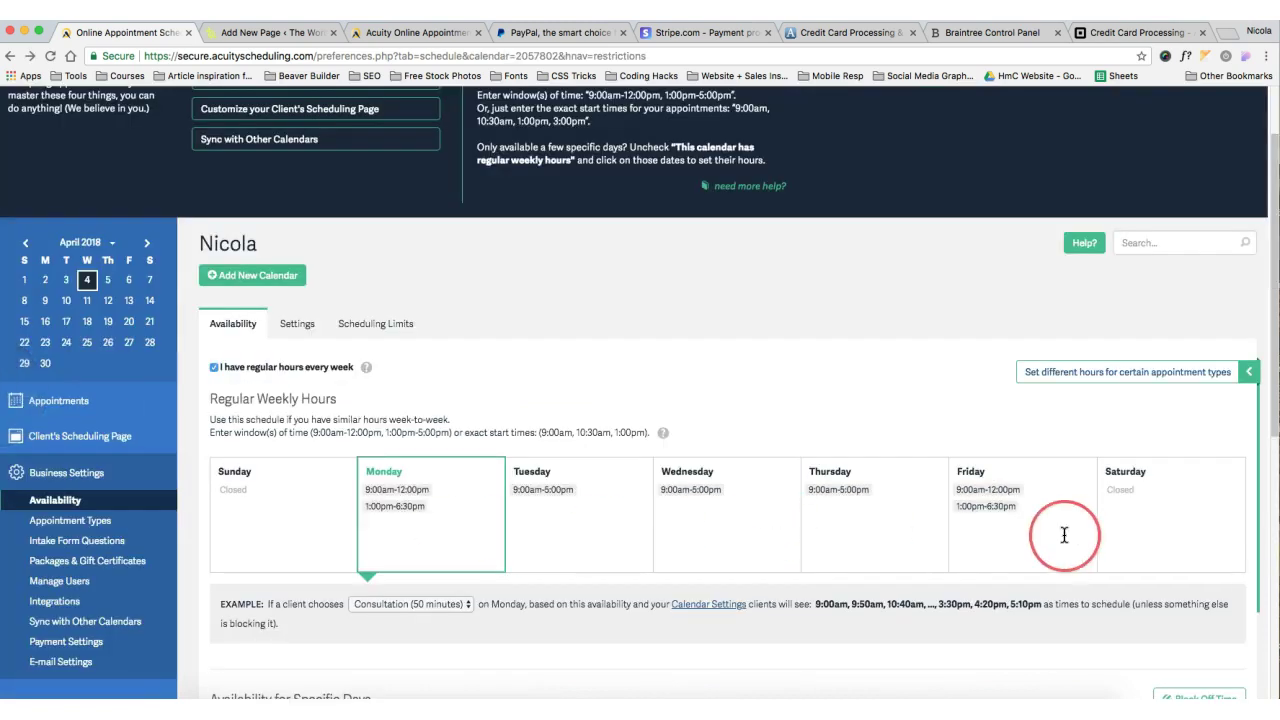
pyautogui.scroll(-8, 1034, 529)
pyautogui.click(1213, 446)
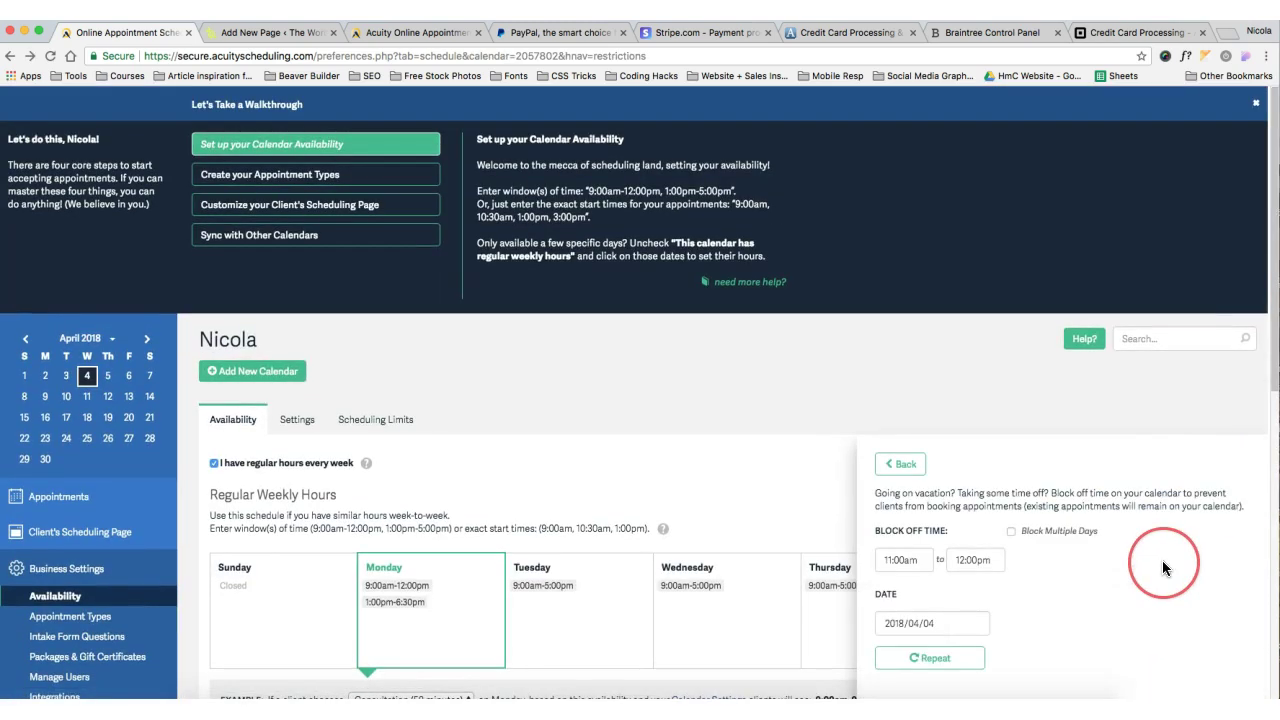
pyautogui.scroll(-5, 731, 340)
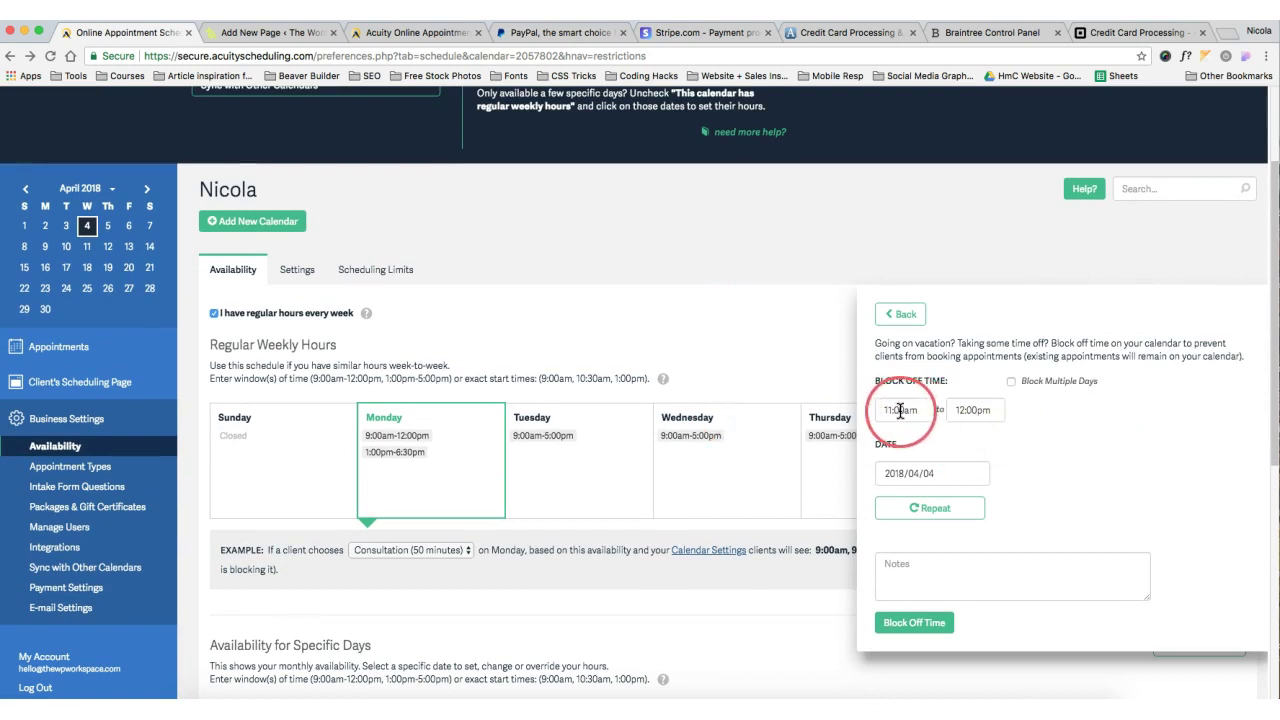
# Repeat the blocked time every Friday until 2018/04/06 and save it
pyautogui.click(925, 508)
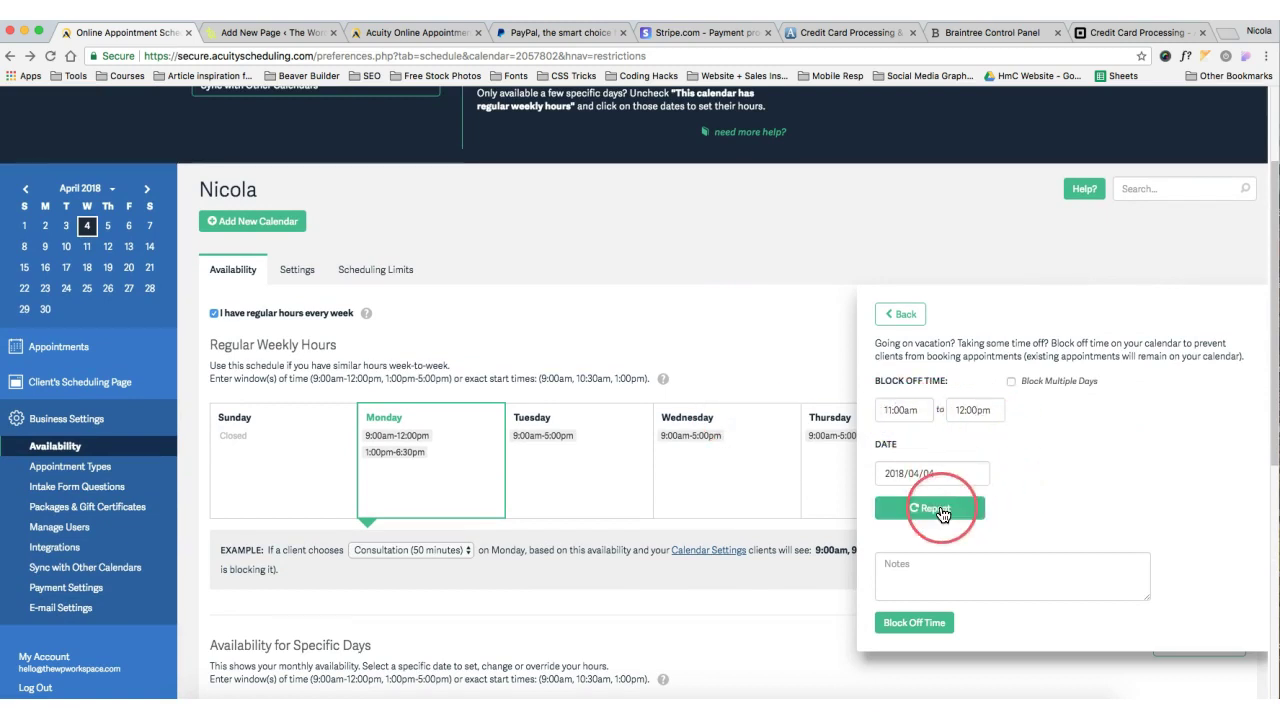
pyautogui.click(1076, 541)
pyautogui.click(971, 579)
pyautogui.click(1203, 577)
pyautogui.click(1084, 490)
pyautogui.scroll(-3, 1013, 617)
pyautogui.click(913, 570)
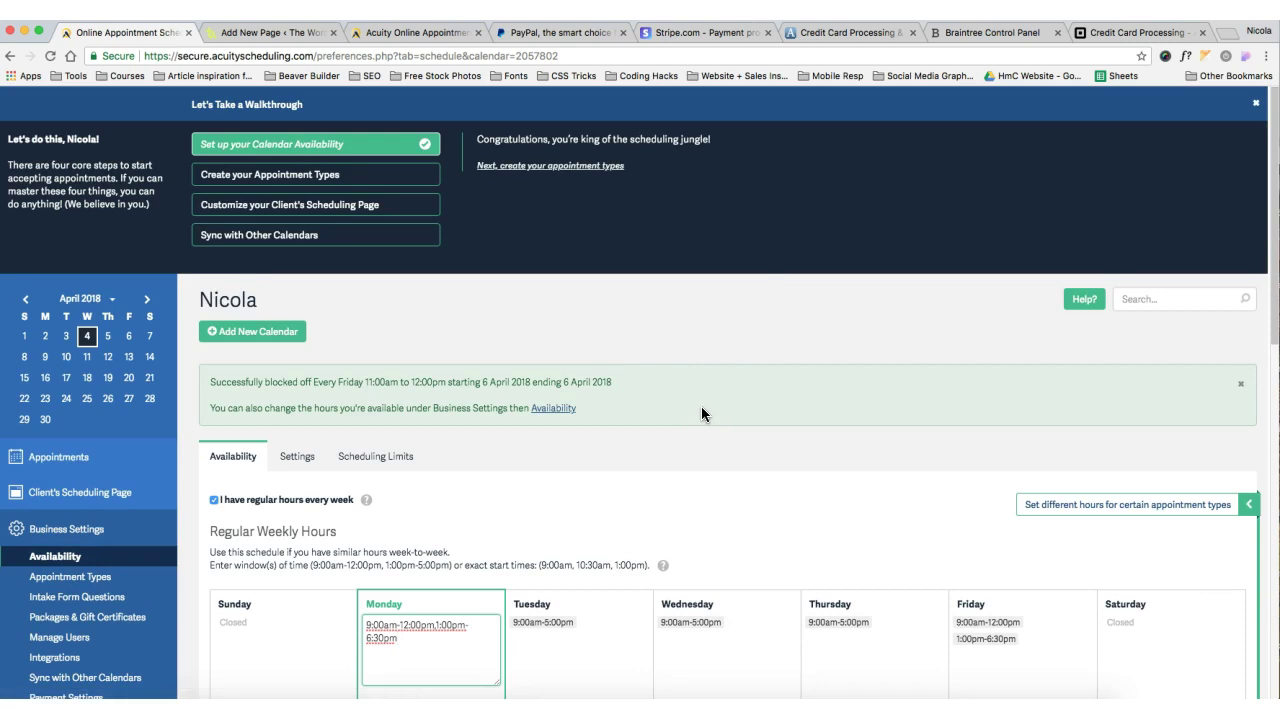
pyautogui.scroll(-3, 260, 380)
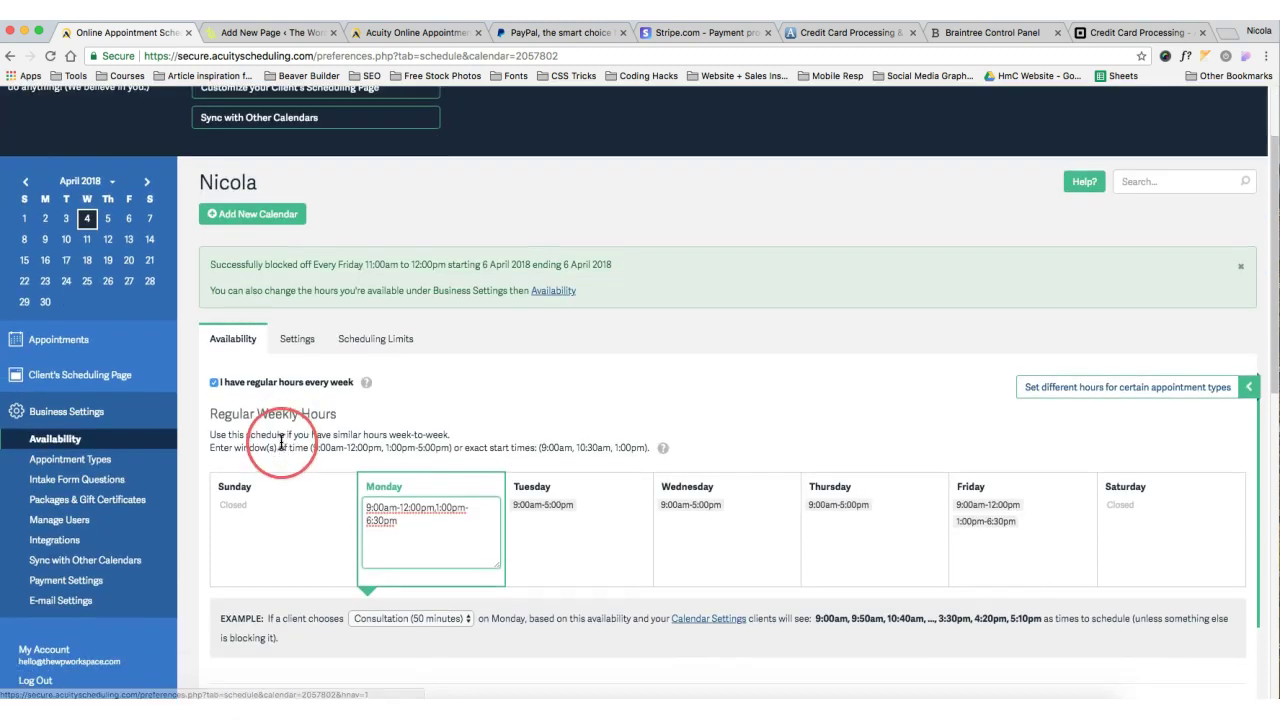
# Preview the New Type of Service form, then return to the Consultation-only Appointment Types list
pyautogui.click(110, 469)
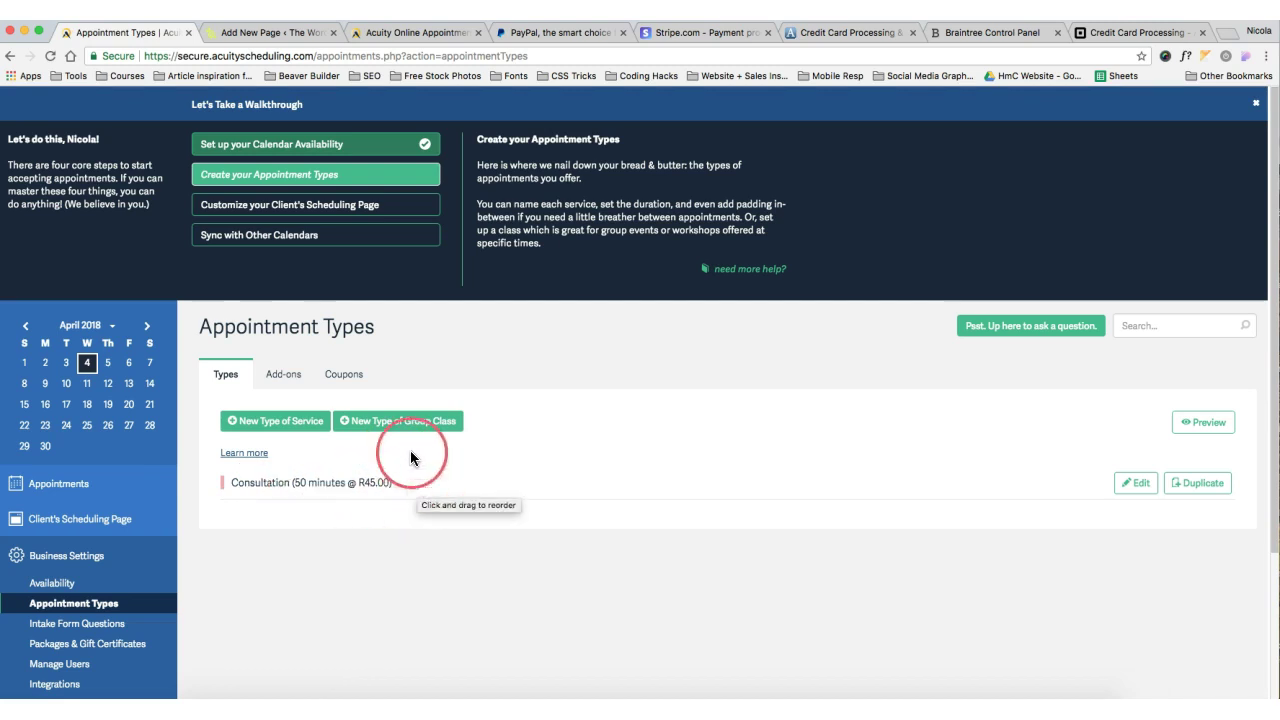
pyautogui.click(299, 433)
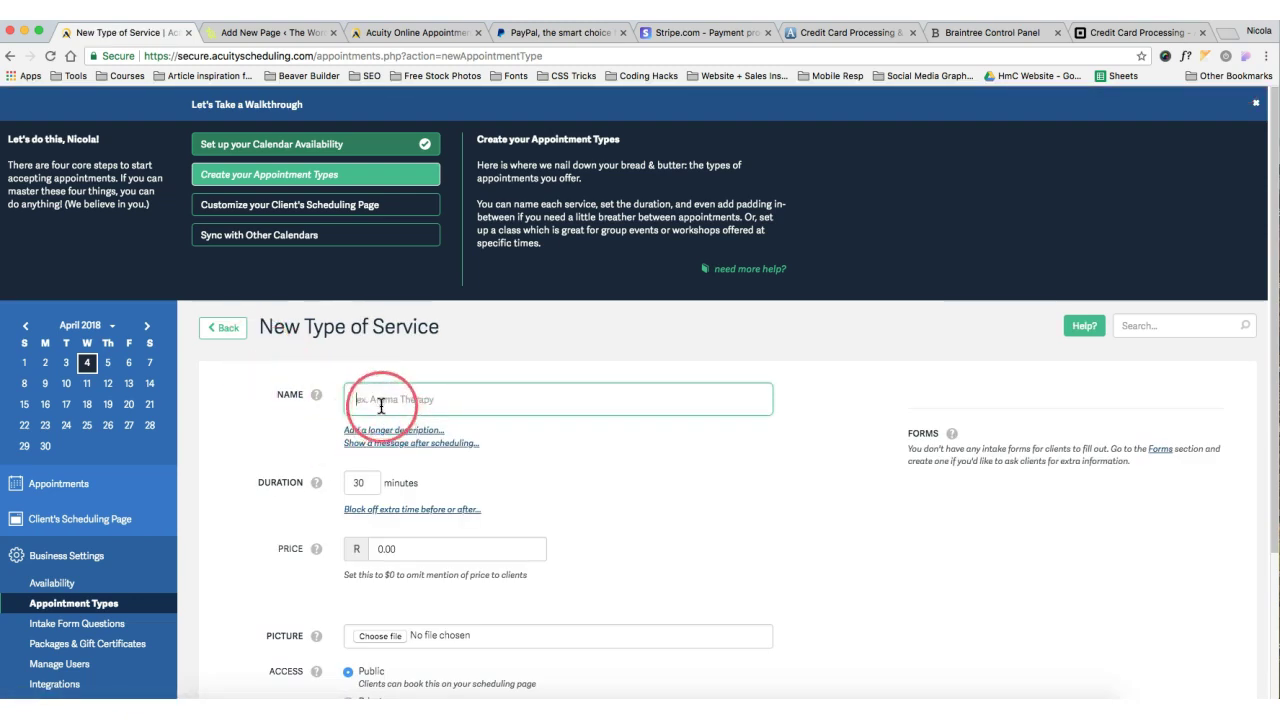
pyautogui.moveTo(316, 482)
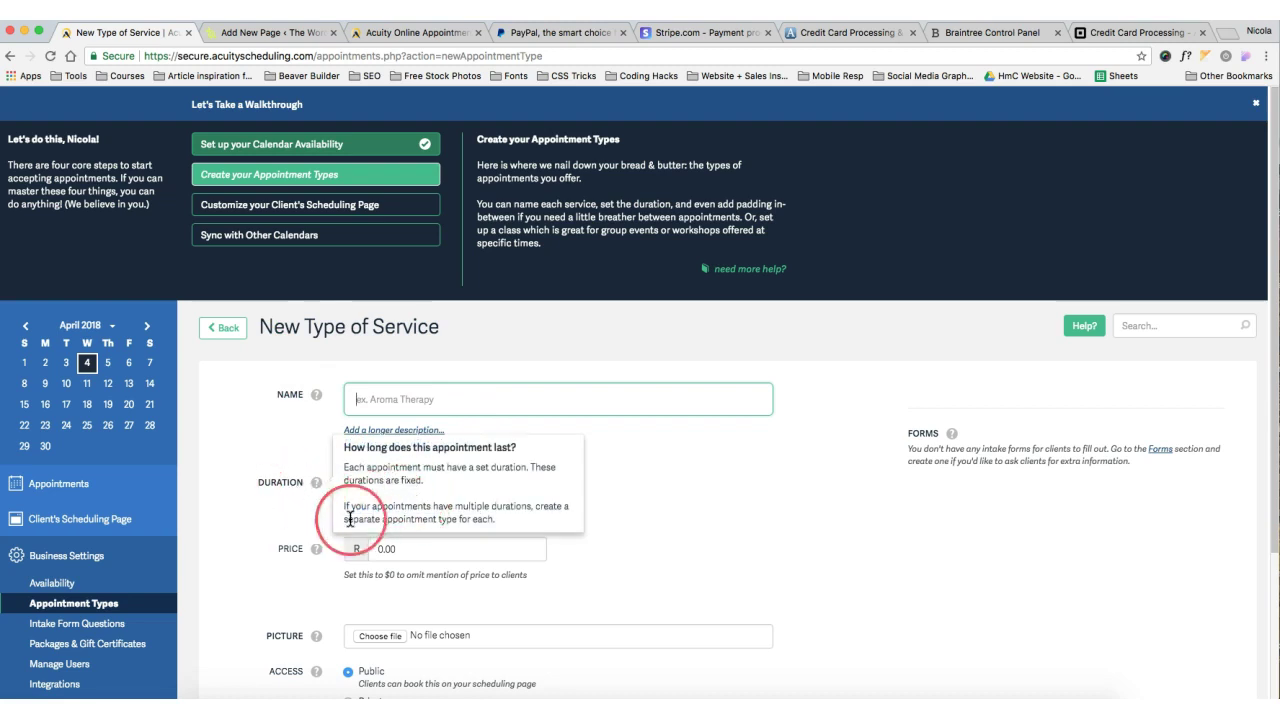
pyautogui.scroll(-2, 385, 540)
pyautogui.scroll(-2, 383, 572)
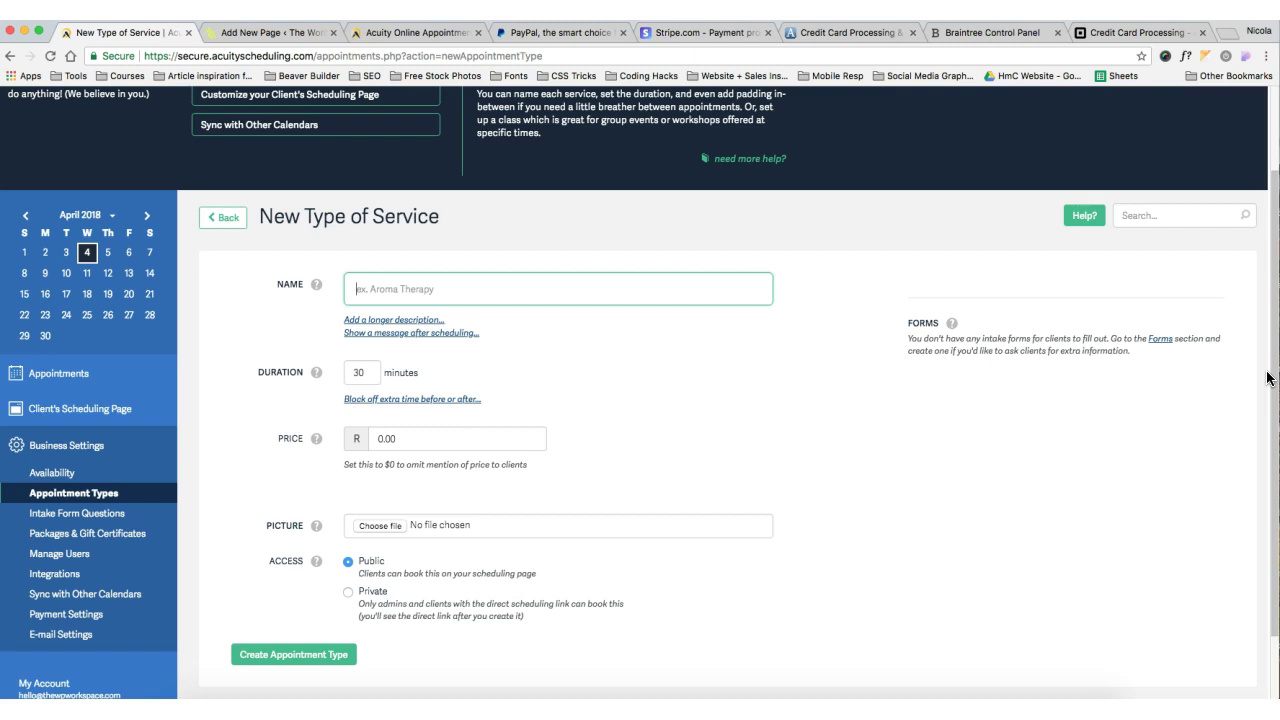
pyautogui.click(215, 229)
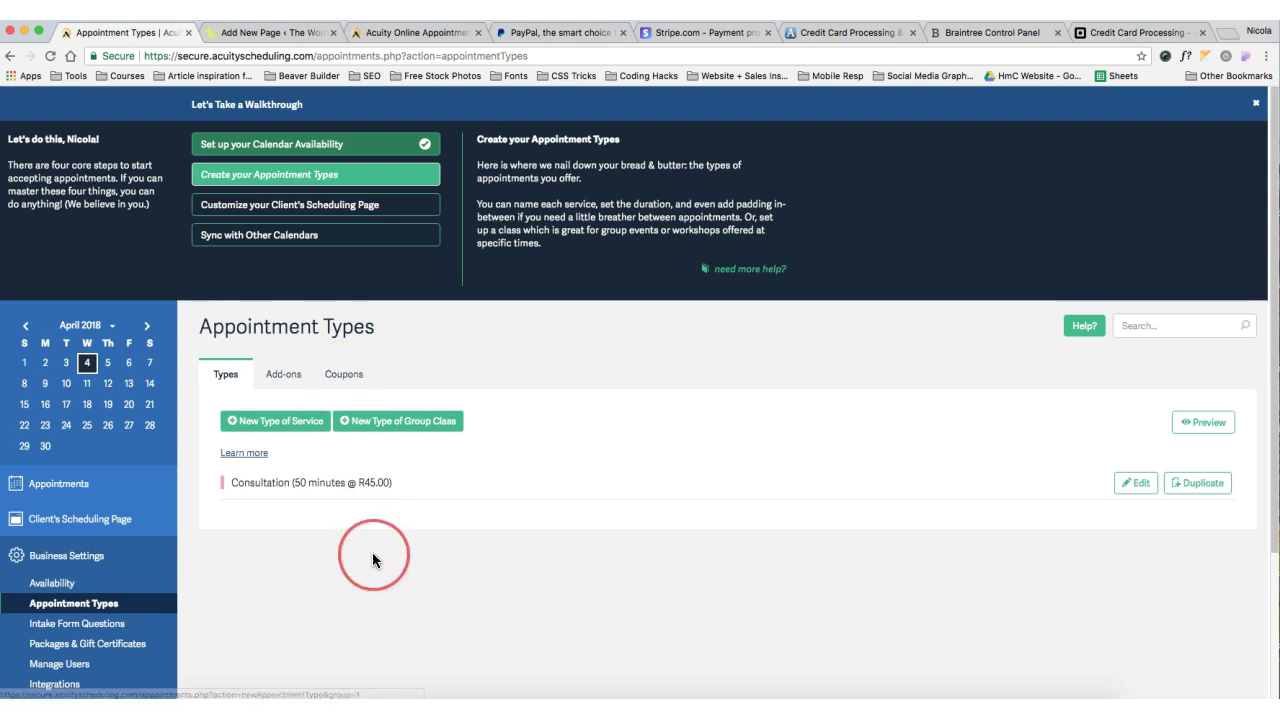
pyautogui.scroll(-2, 372, 552)
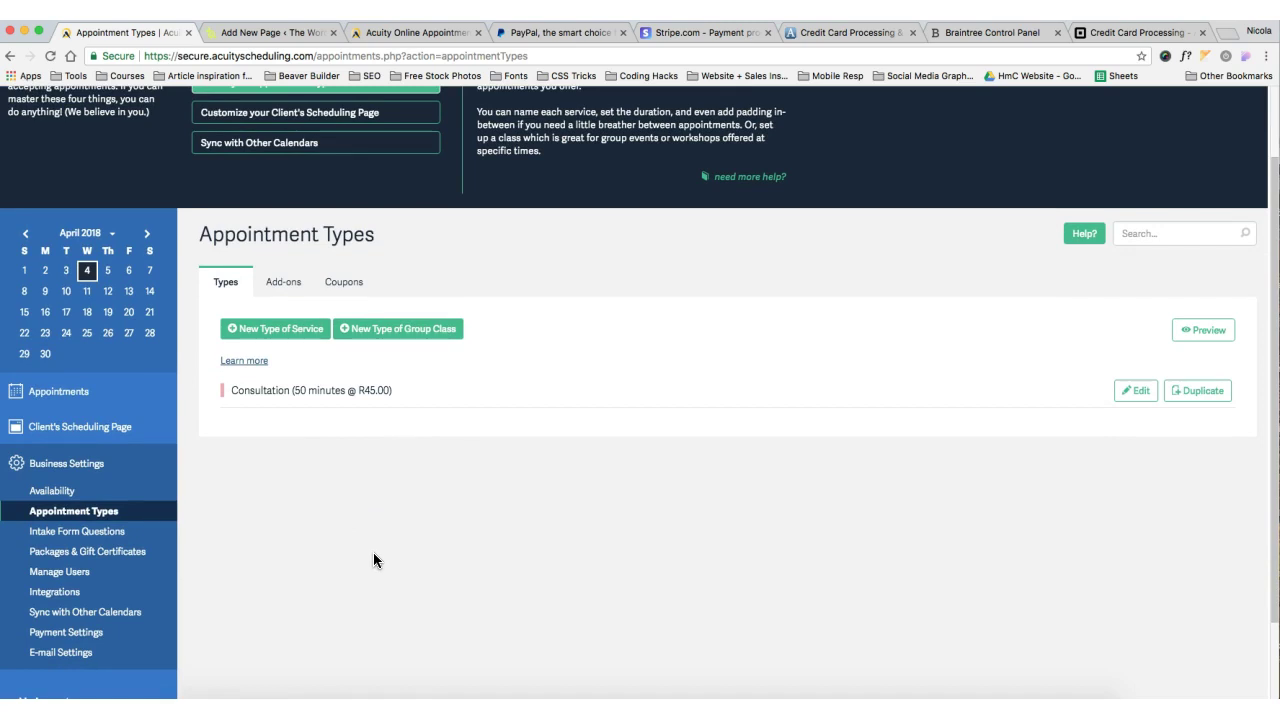
pyautogui.scroll(2, 373, 552)
pyautogui.click(326, 216)
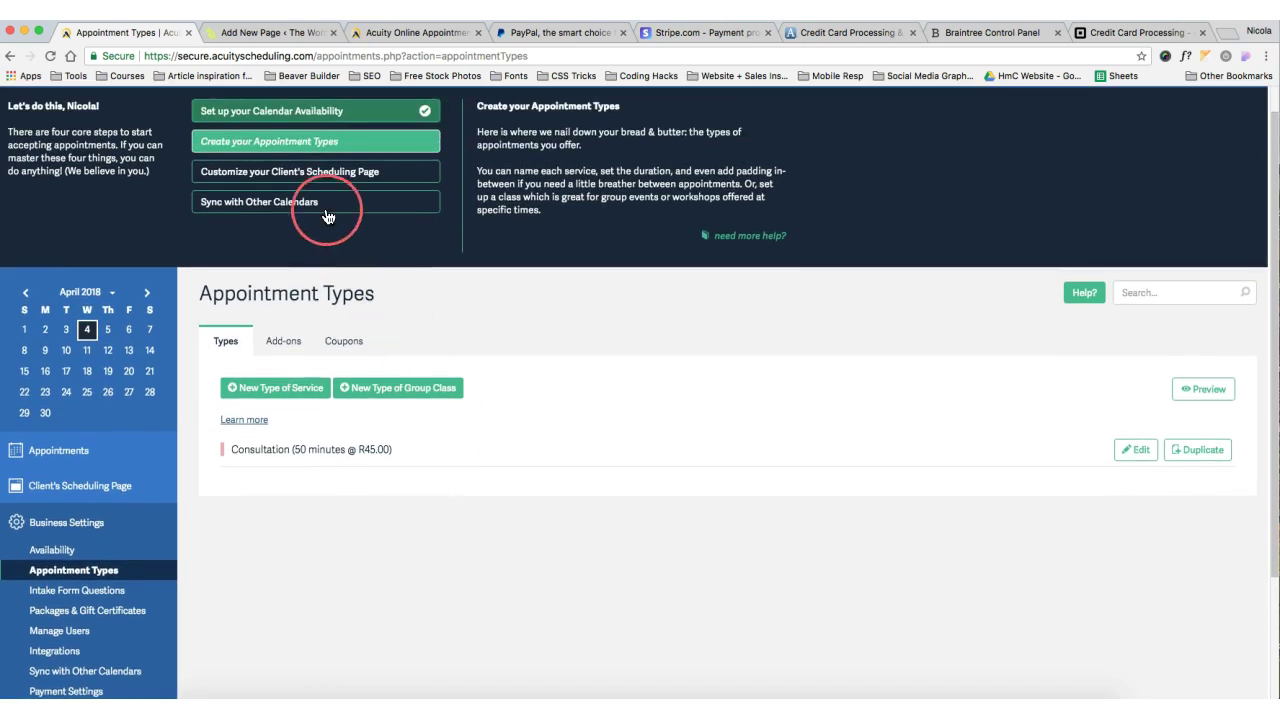
# Open Customize Appearance for the client's scheduling page and view the live booking page
pyautogui.click(213, 183)
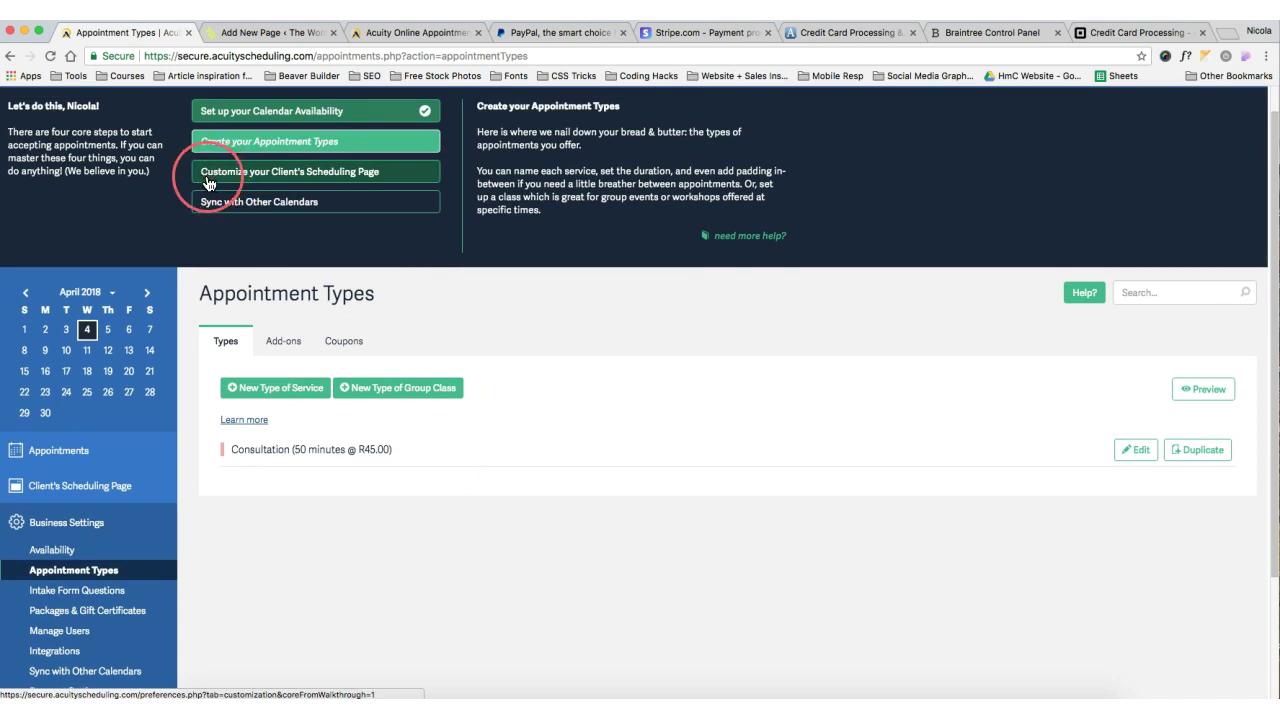
pyautogui.click(75, 392)
pyautogui.scroll(-1, 72, 403)
pyautogui.click(60, 328)
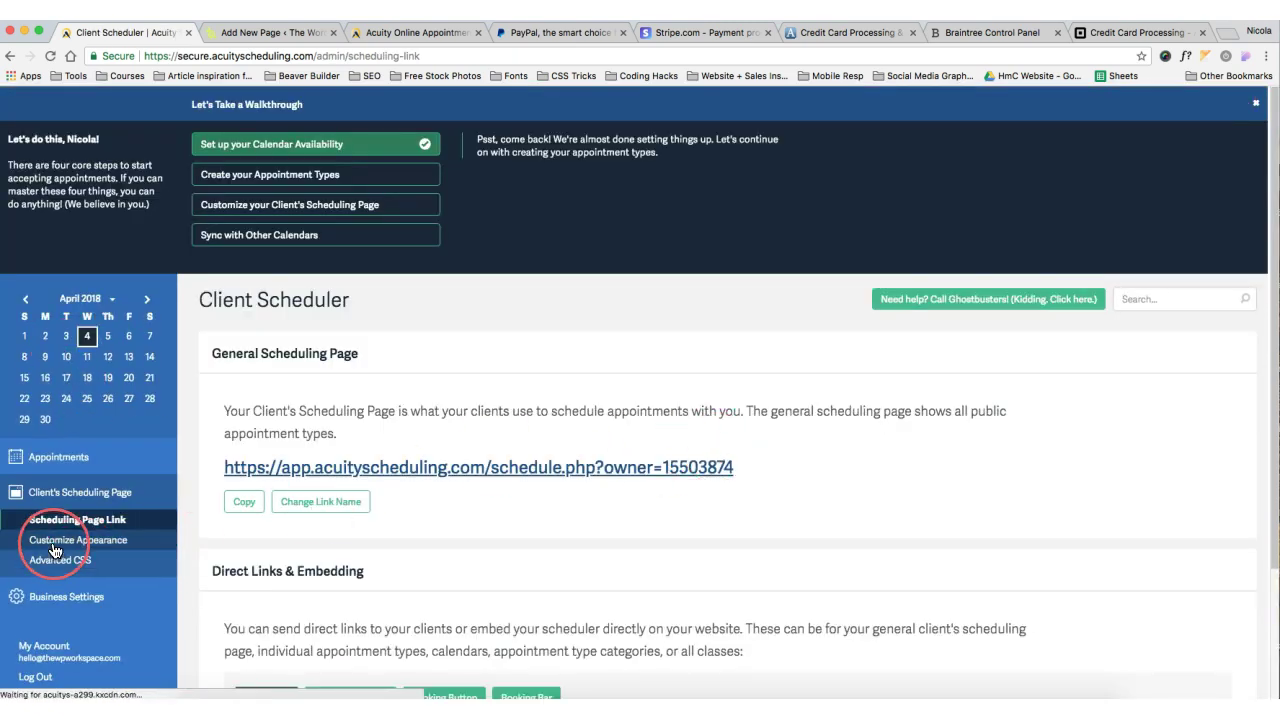
pyautogui.click(1035, 565)
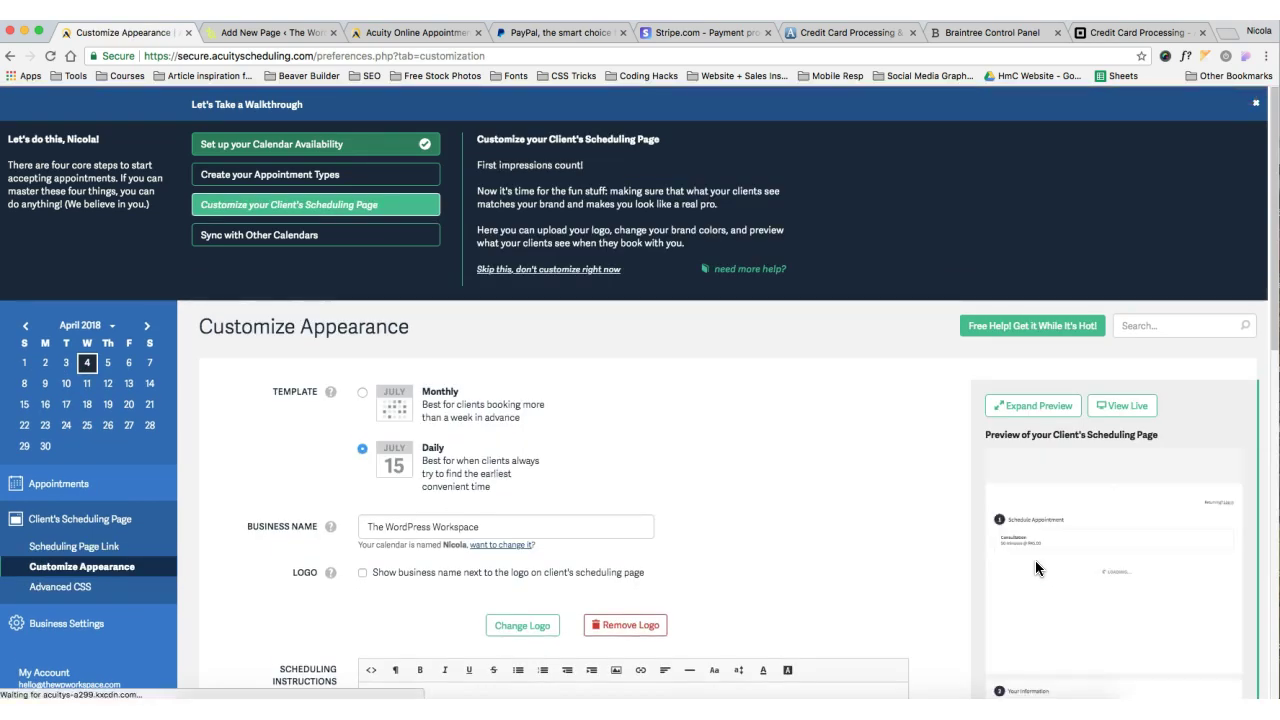
pyautogui.scroll(-2, 1123, 463)
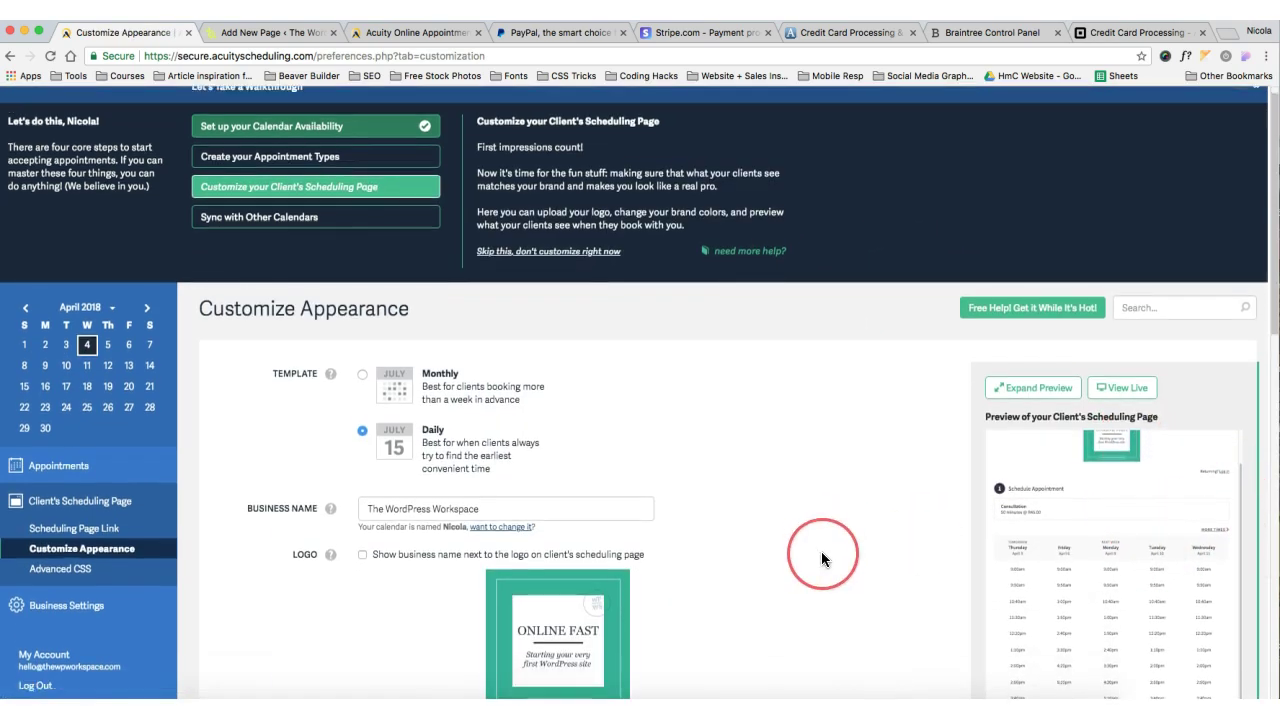
pyautogui.scroll(-3, 910, 555)
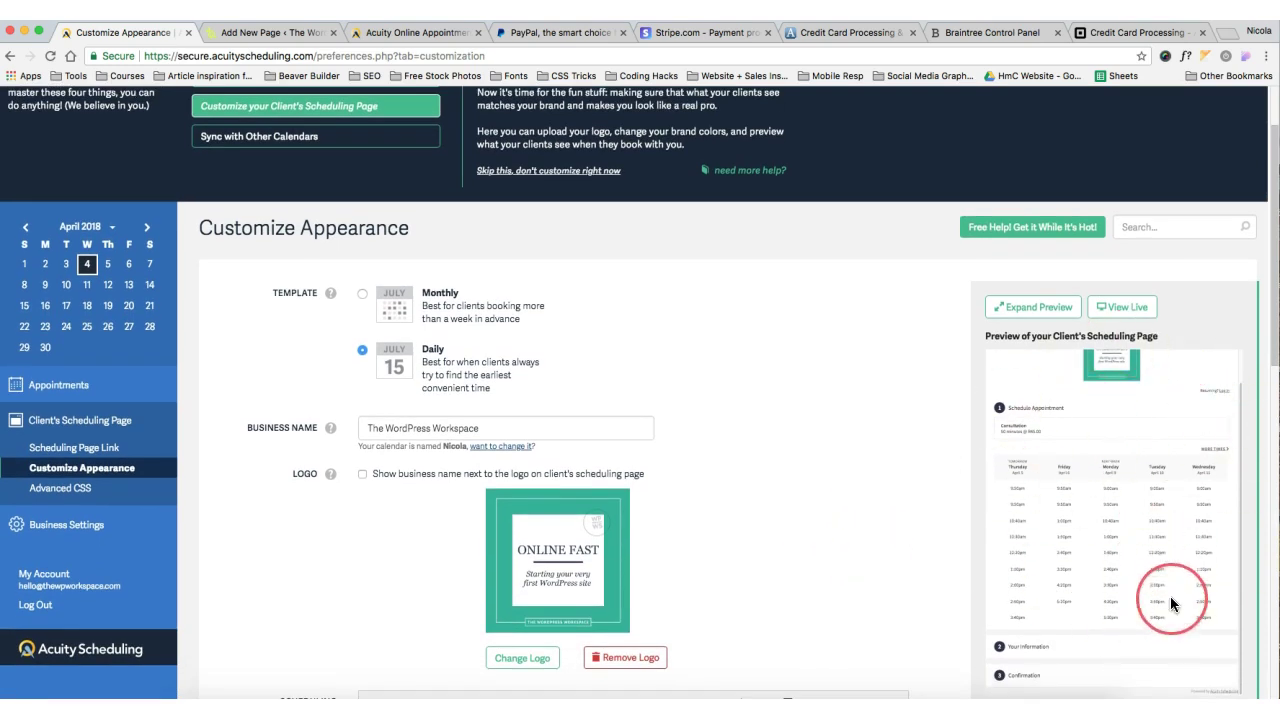
pyautogui.click(1126, 318)
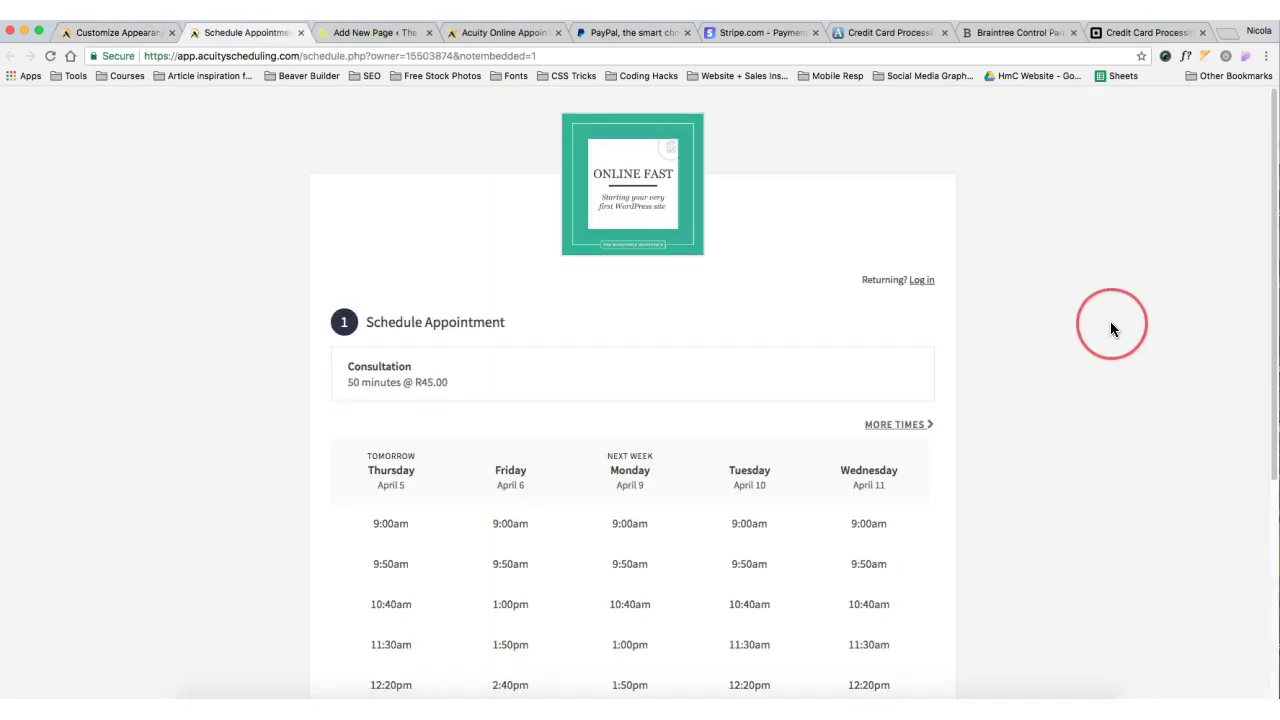
pyautogui.scroll(-5, 1107, 326)
pyautogui.scroll(5, 1105, 326)
pyautogui.scroll(-3, 1105, 329)
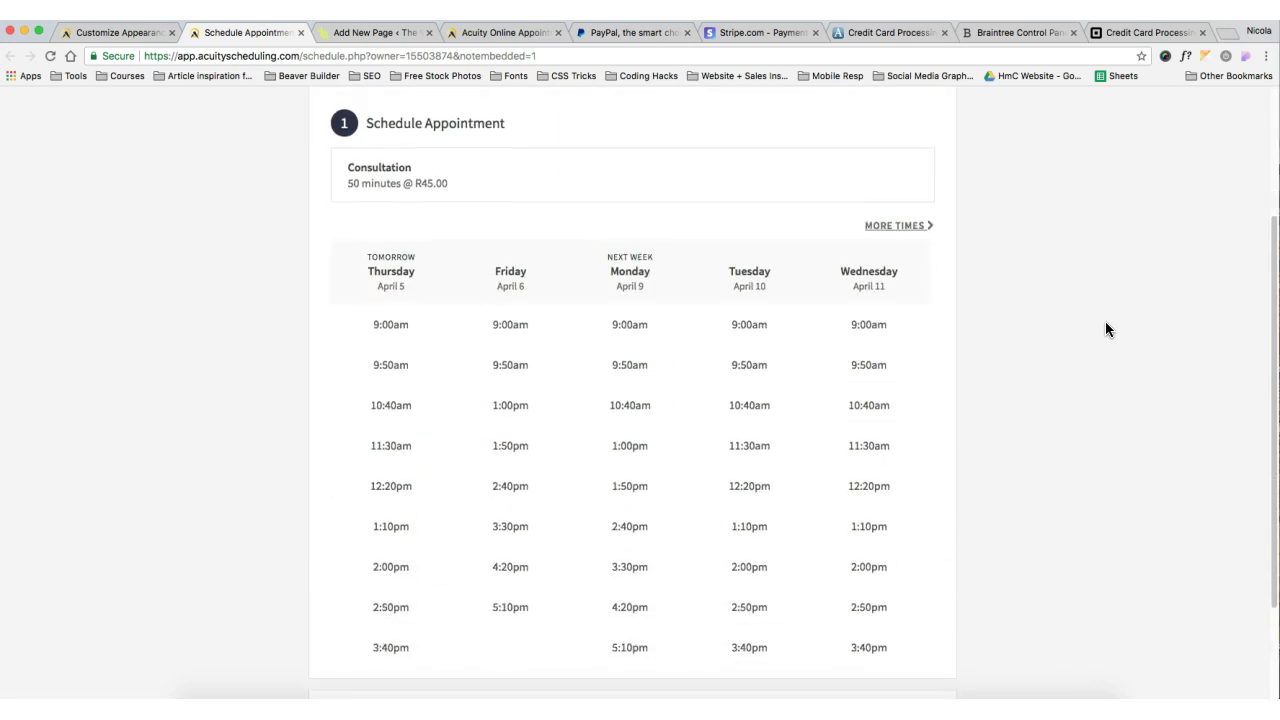
# Set the Button/Accent Color to blue and save the appearance changes
pyautogui.click(300, 32)
pyautogui.scroll(-3, 335, 400)
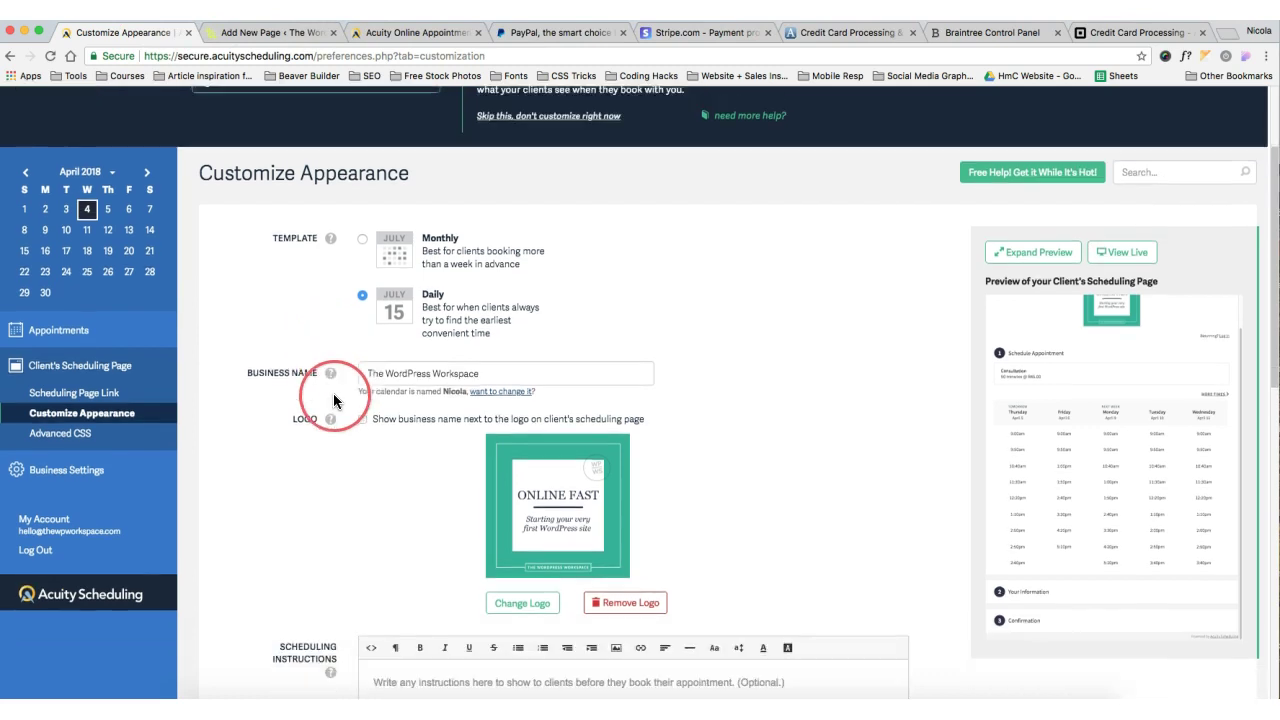
pyautogui.scroll(-3, 335, 400)
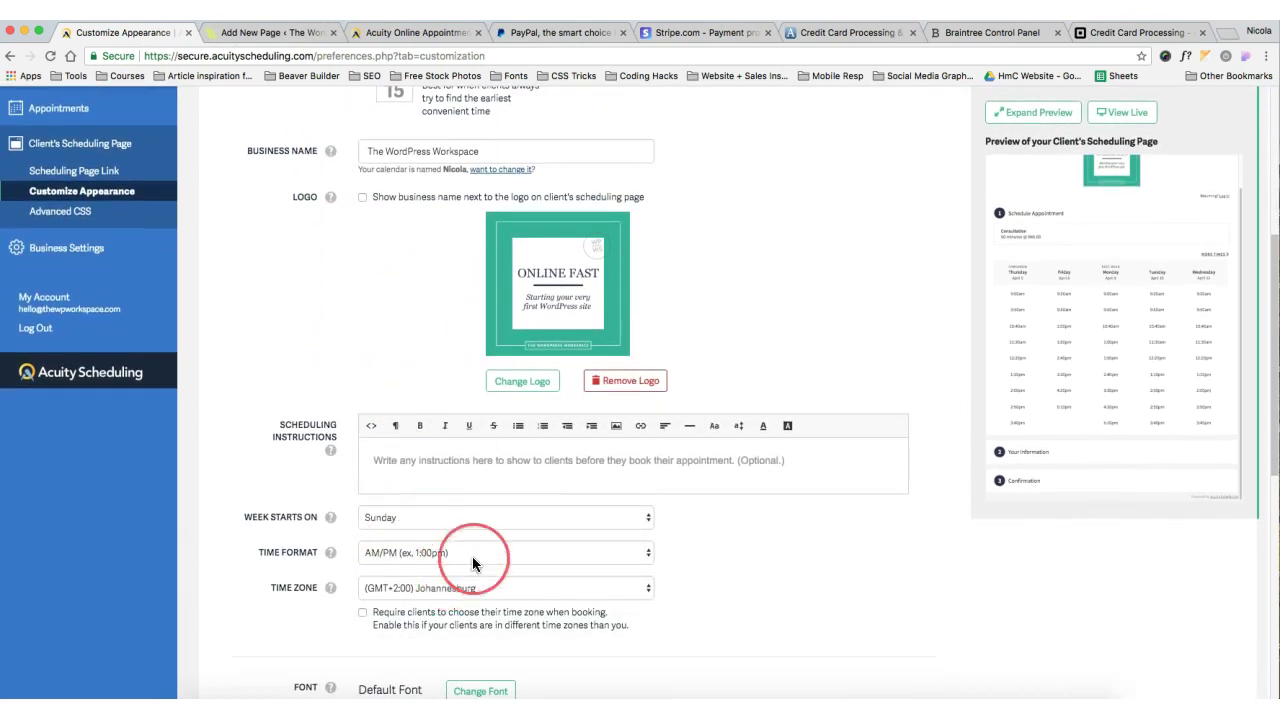
pyautogui.scroll(-5, 476, 636)
pyautogui.scroll(10, 476, 636)
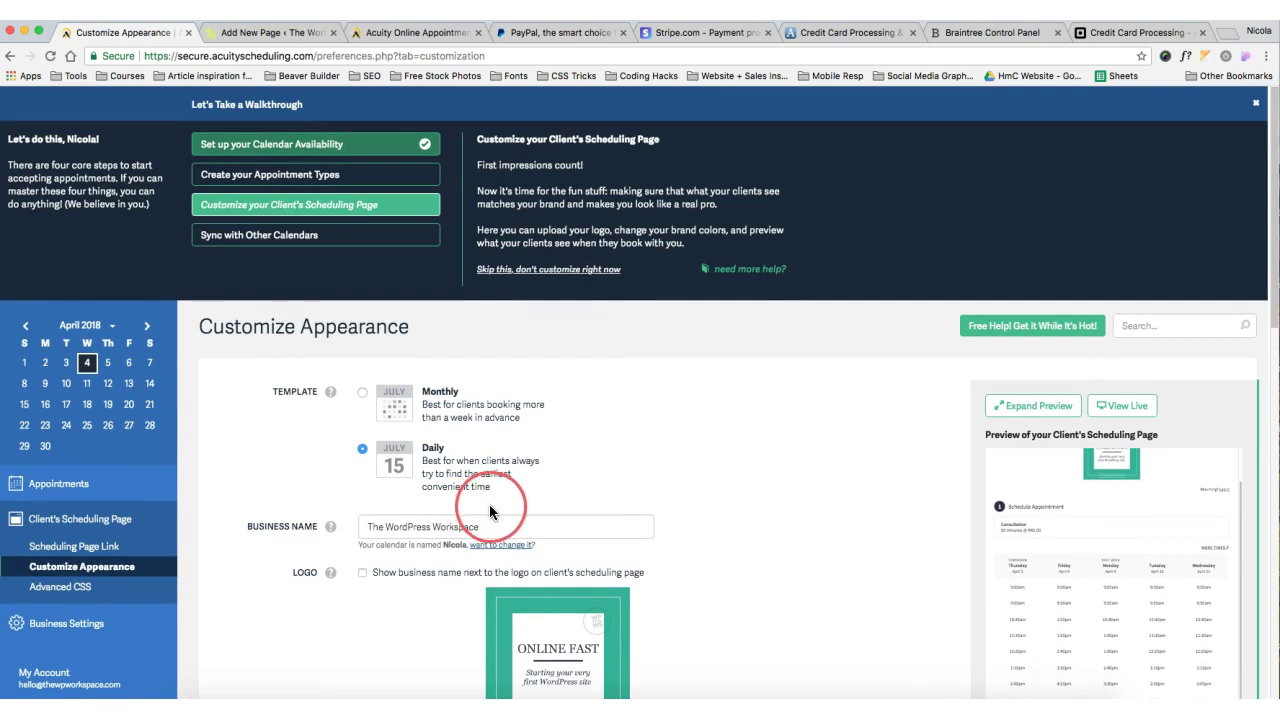
pyautogui.scroll(-2, 490, 510)
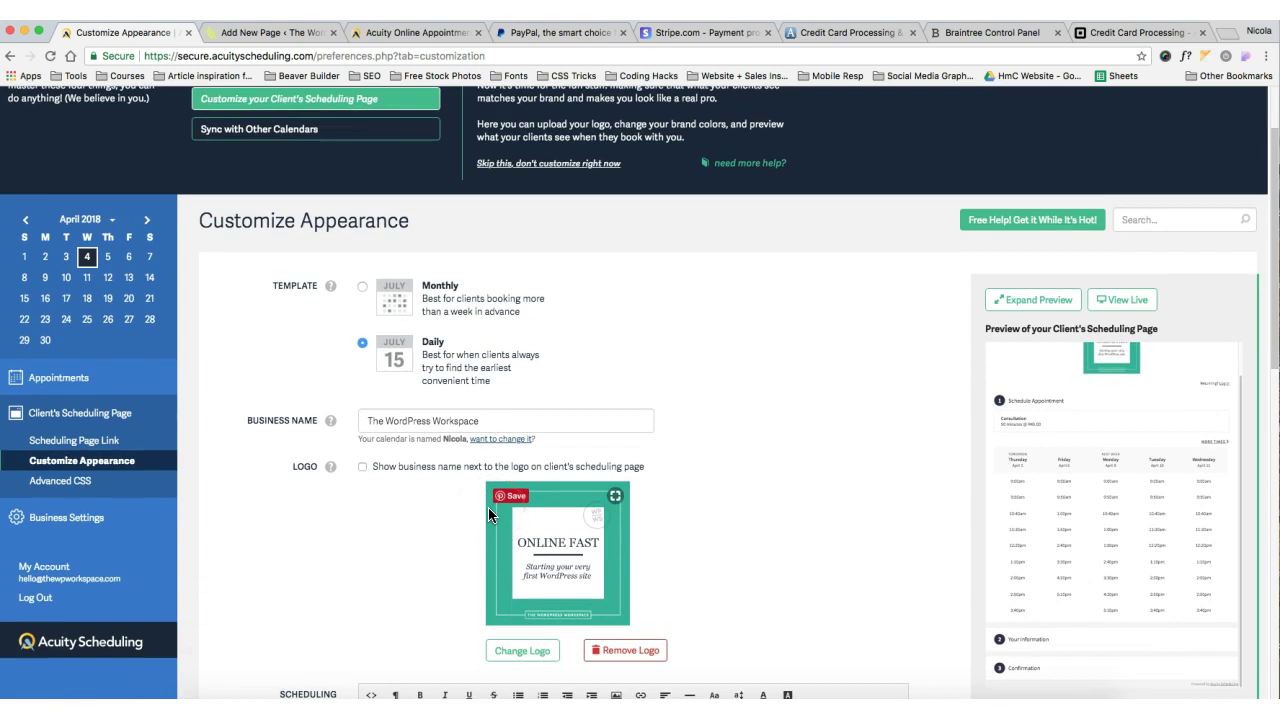
pyautogui.scroll(-3, 343, 523)
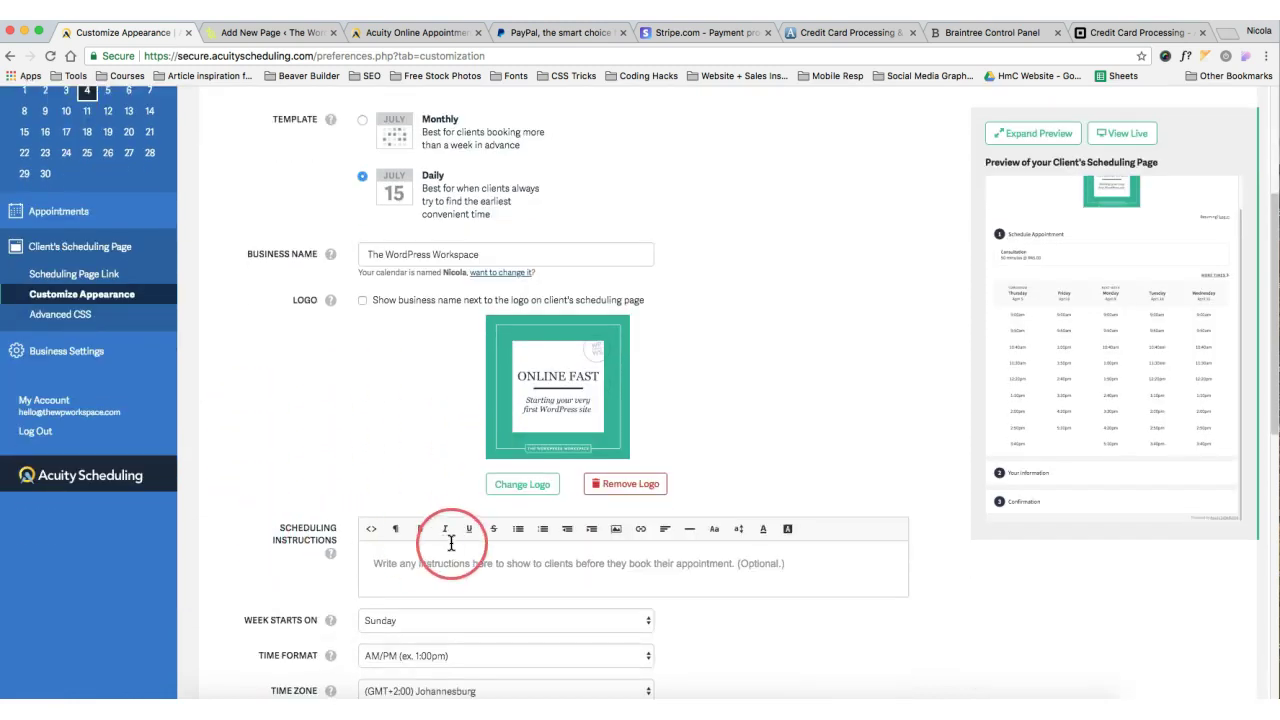
pyautogui.scroll(-7, 451, 541)
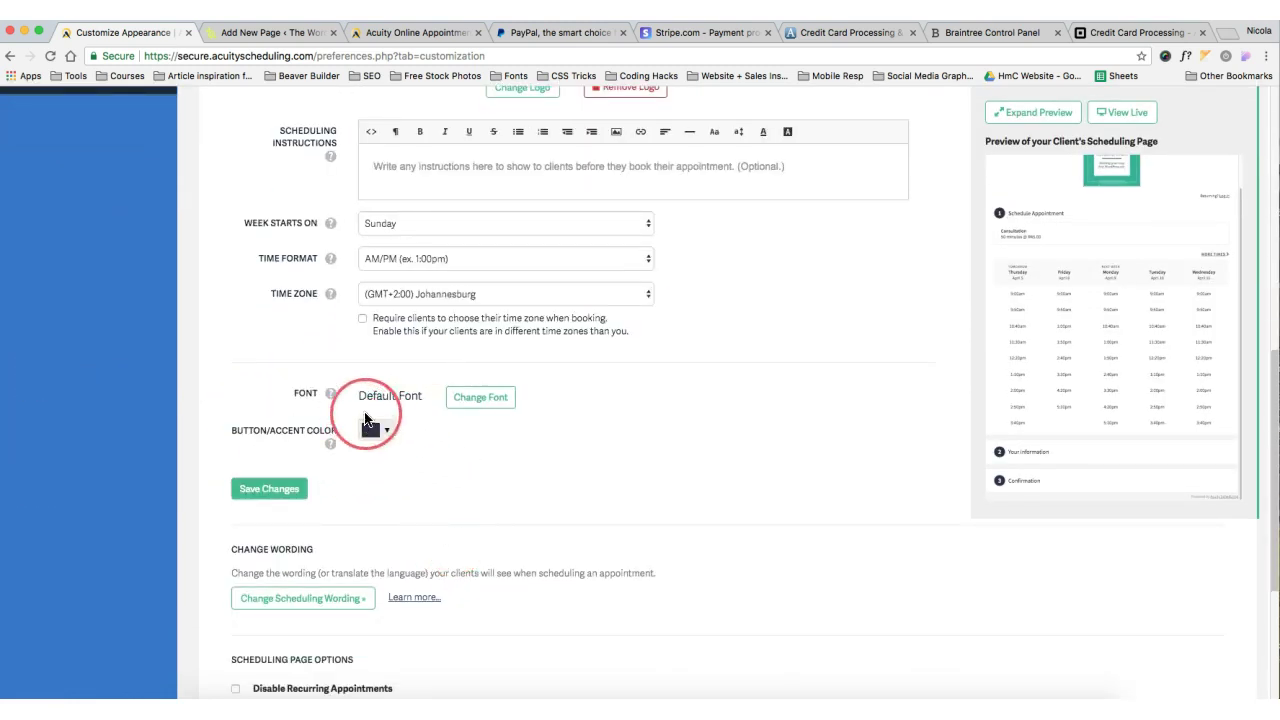
pyautogui.click(372, 430)
pyautogui.click(391, 476)
pyautogui.click(290, 488)
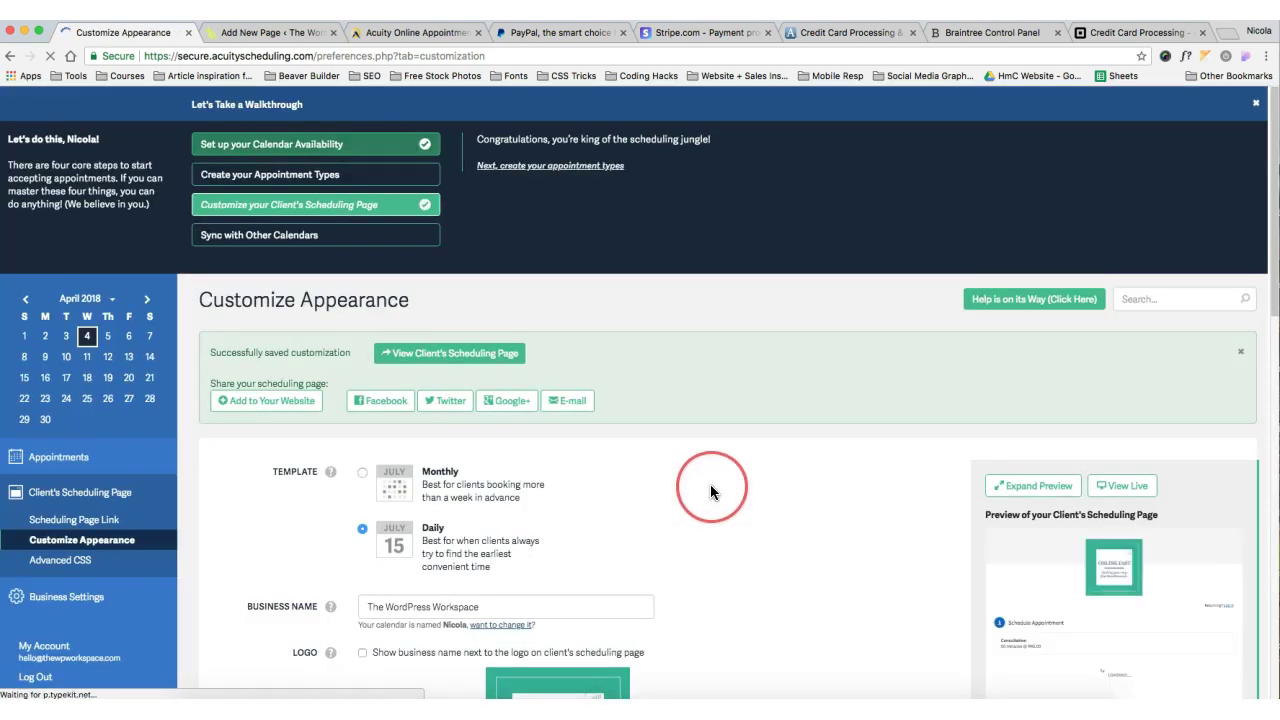
# Recheck the accent colour choices, leaving blue unchanged
pyautogui.scroll(-10, 712, 492)
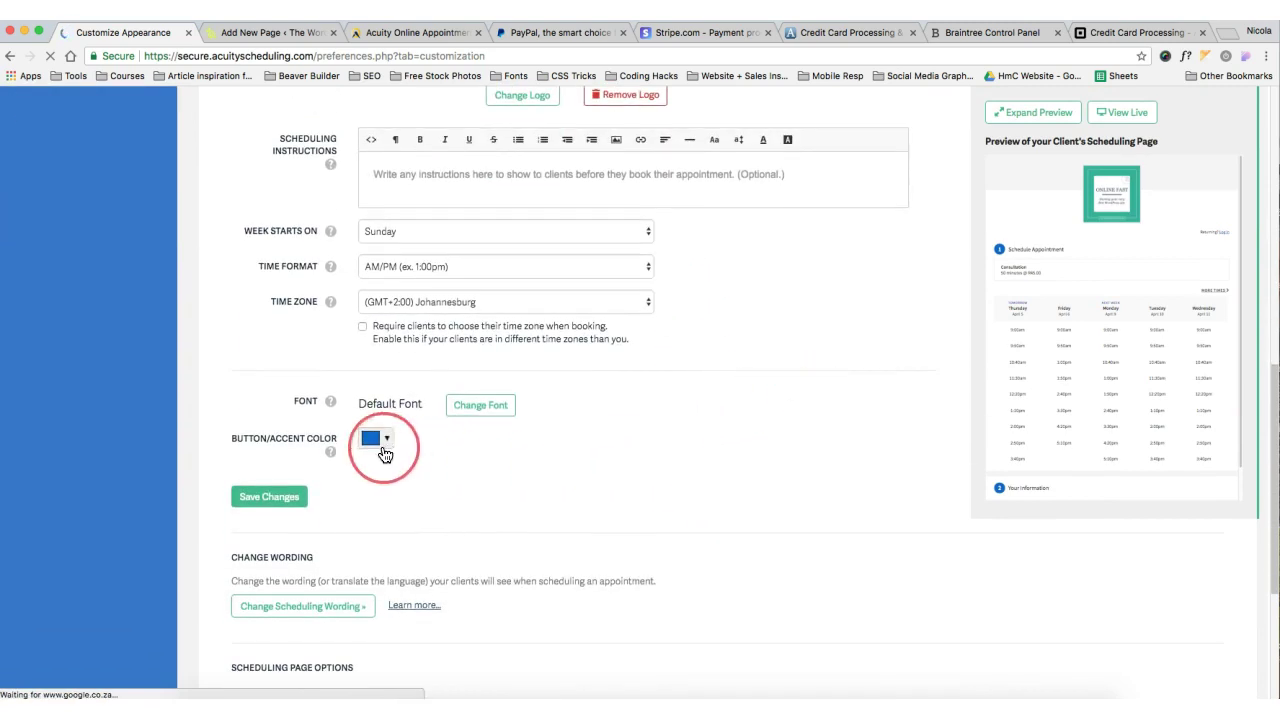
pyautogui.click(385, 440)
pyautogui.click(385, 437)
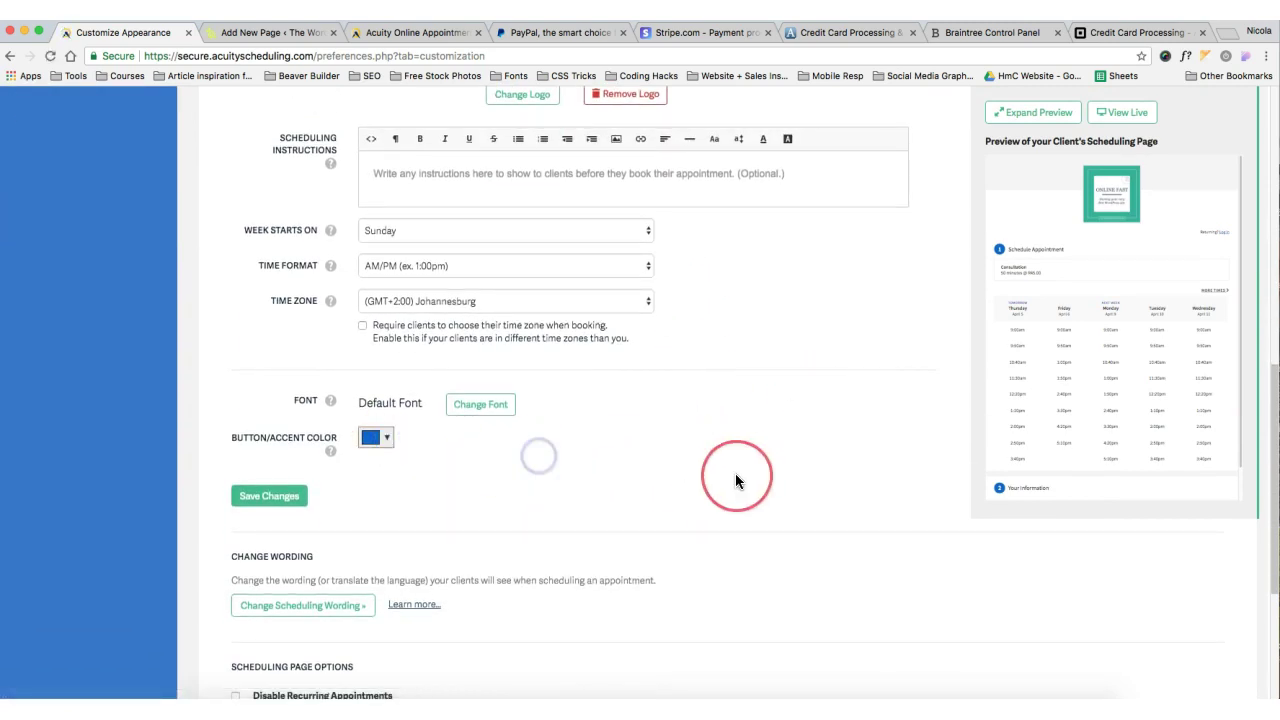
pyautogui.scroll(10, 733, 476)
pyautogui.scroll(-1, 731, 480)
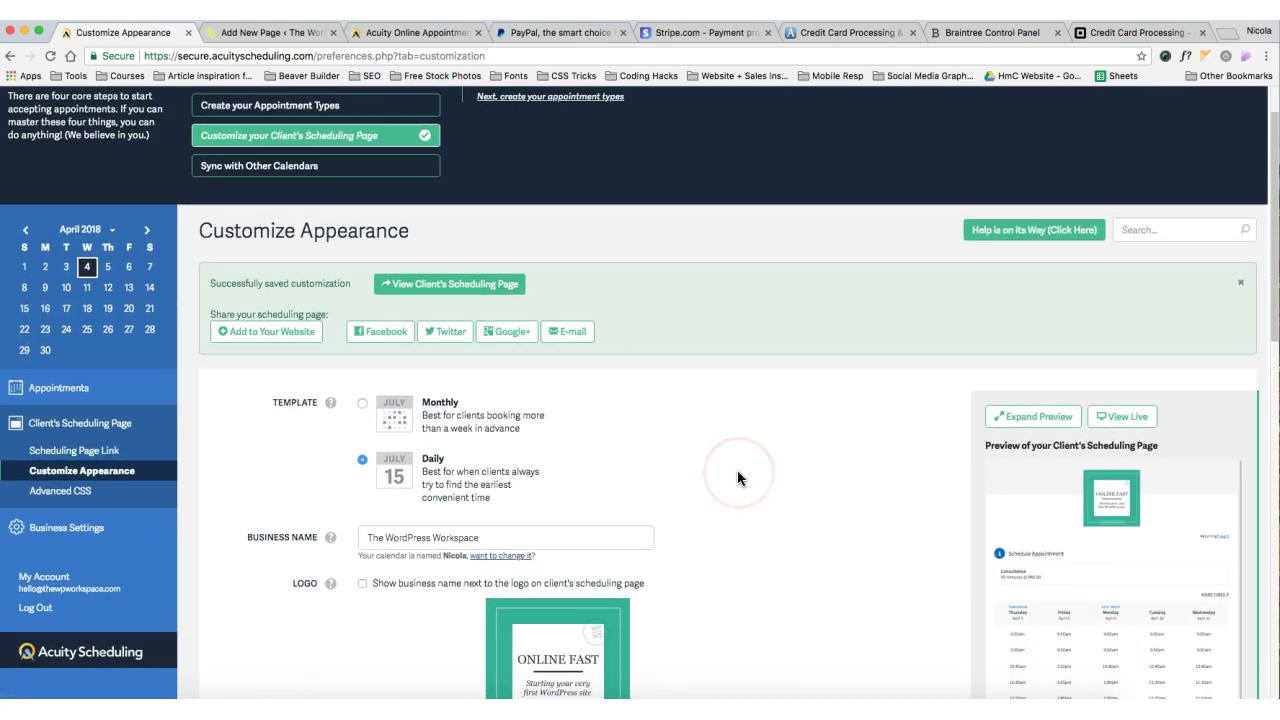
pyautogui.scroll(-1, 738, 478)
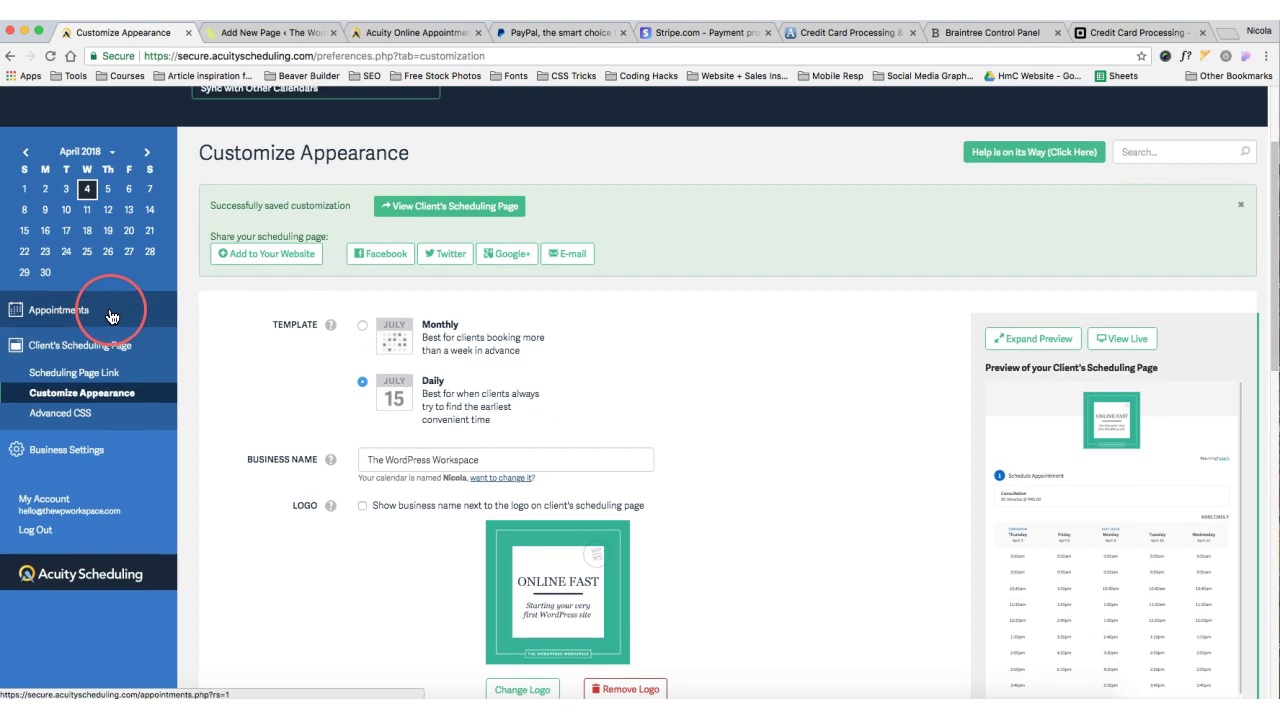
# In Payment Settings, set currency to $ (USD) and choose PayPal as the payment processor
pyautogui.click(97, 447)
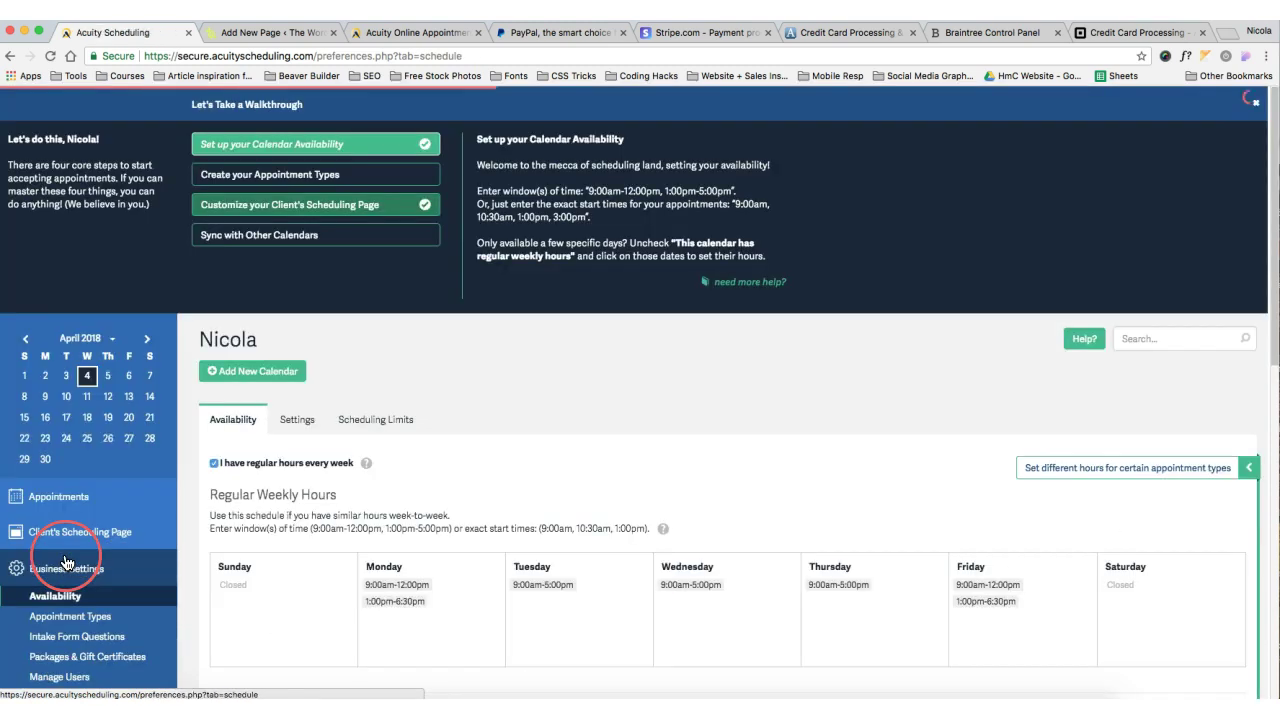
pyautogui.scroll(-3, 85, 585)
pyautogui.click(84, 530)
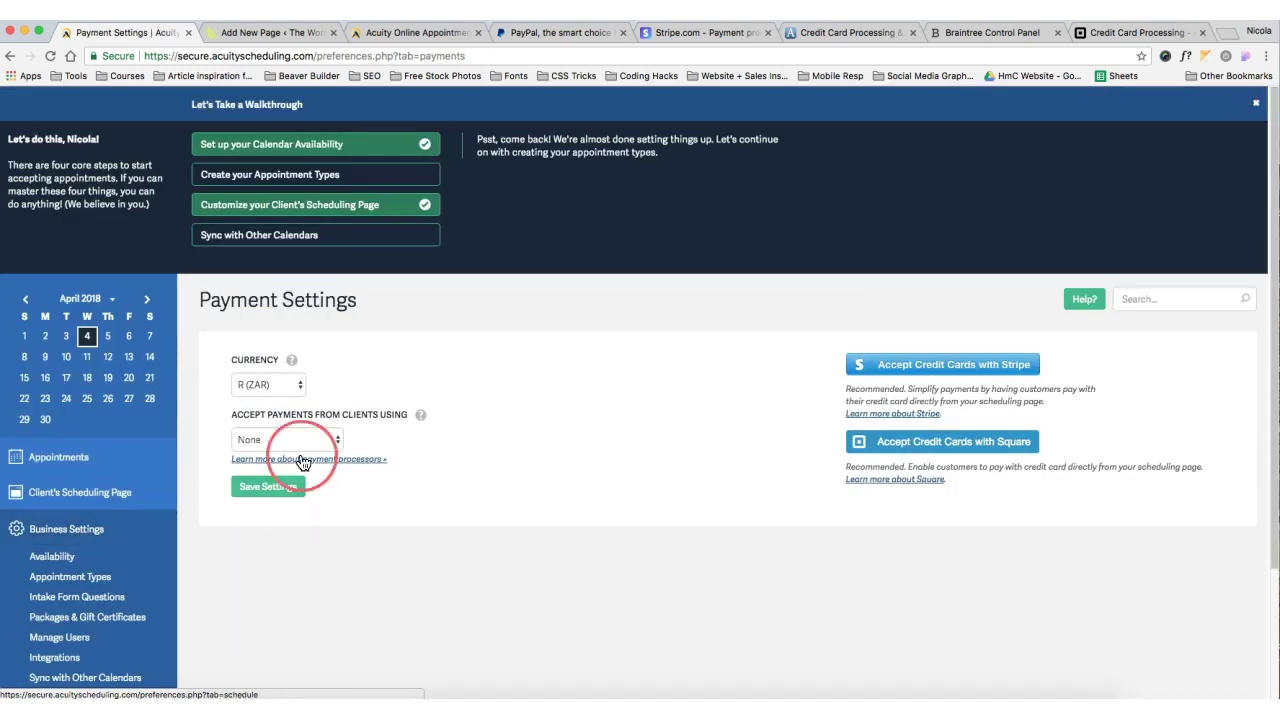
pyautogui.click(258, 386)
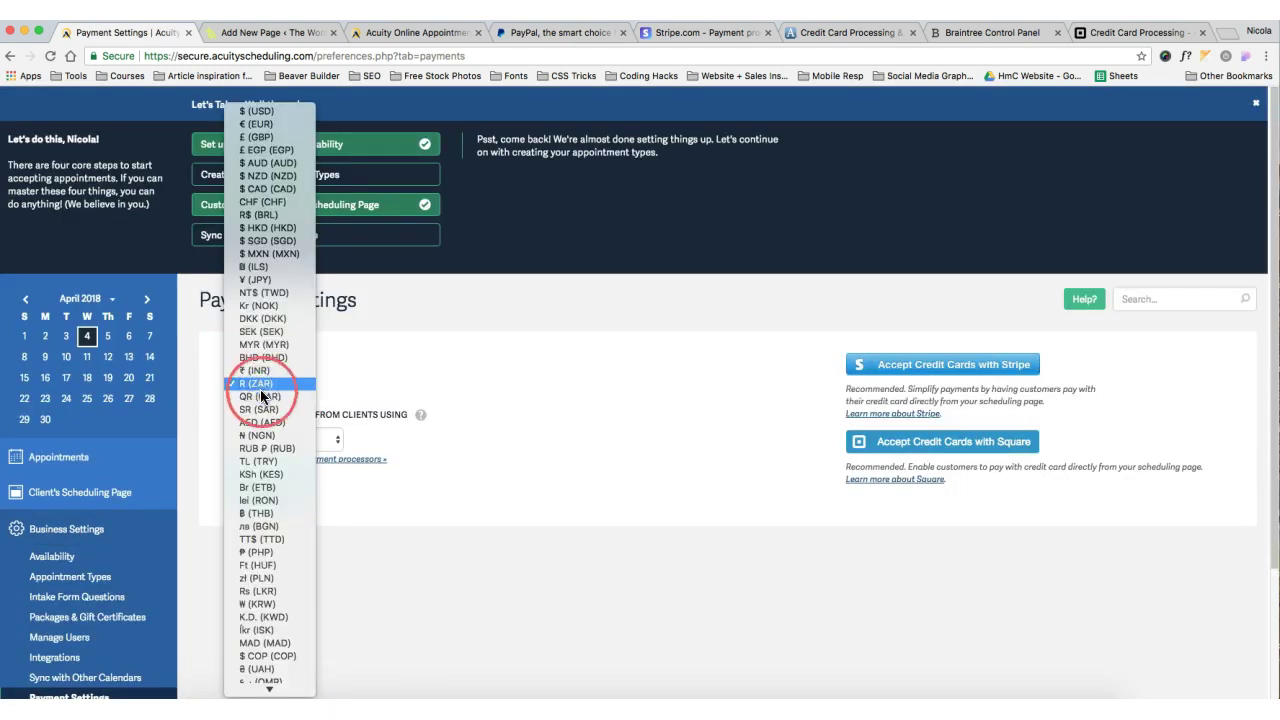
pyautogui.click(276, 111)
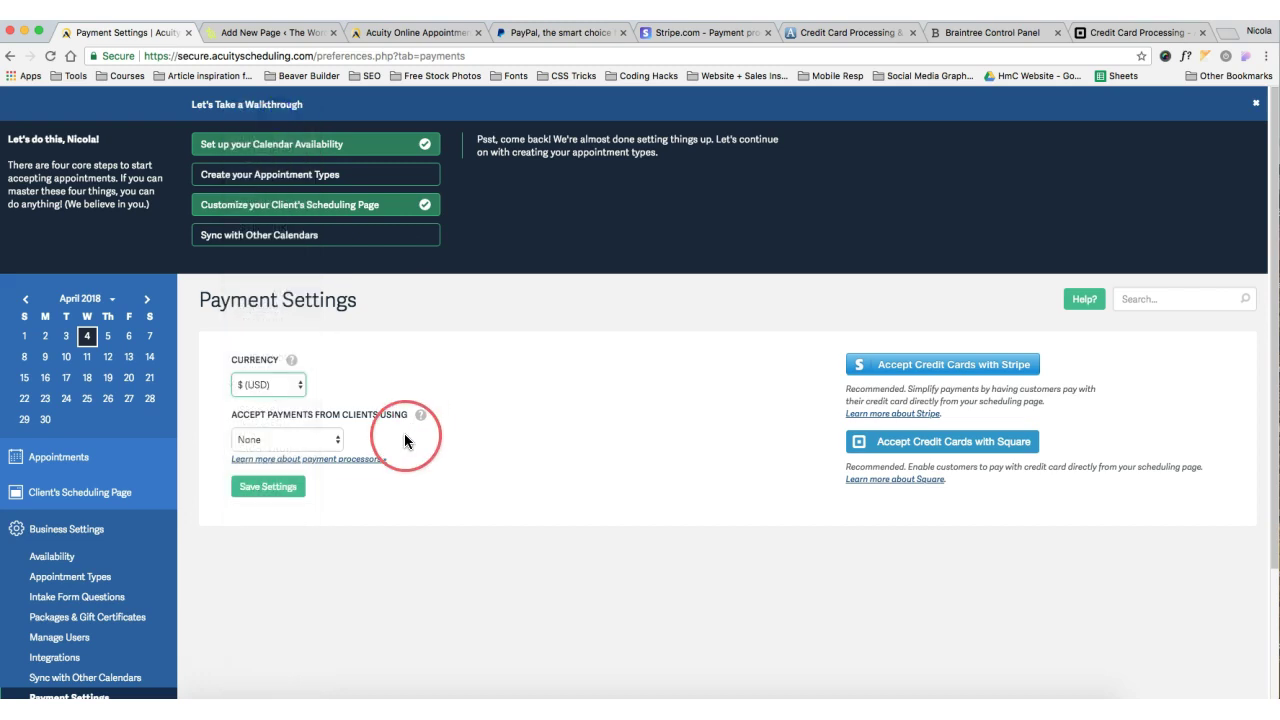
pyautogui.click(297, 442)
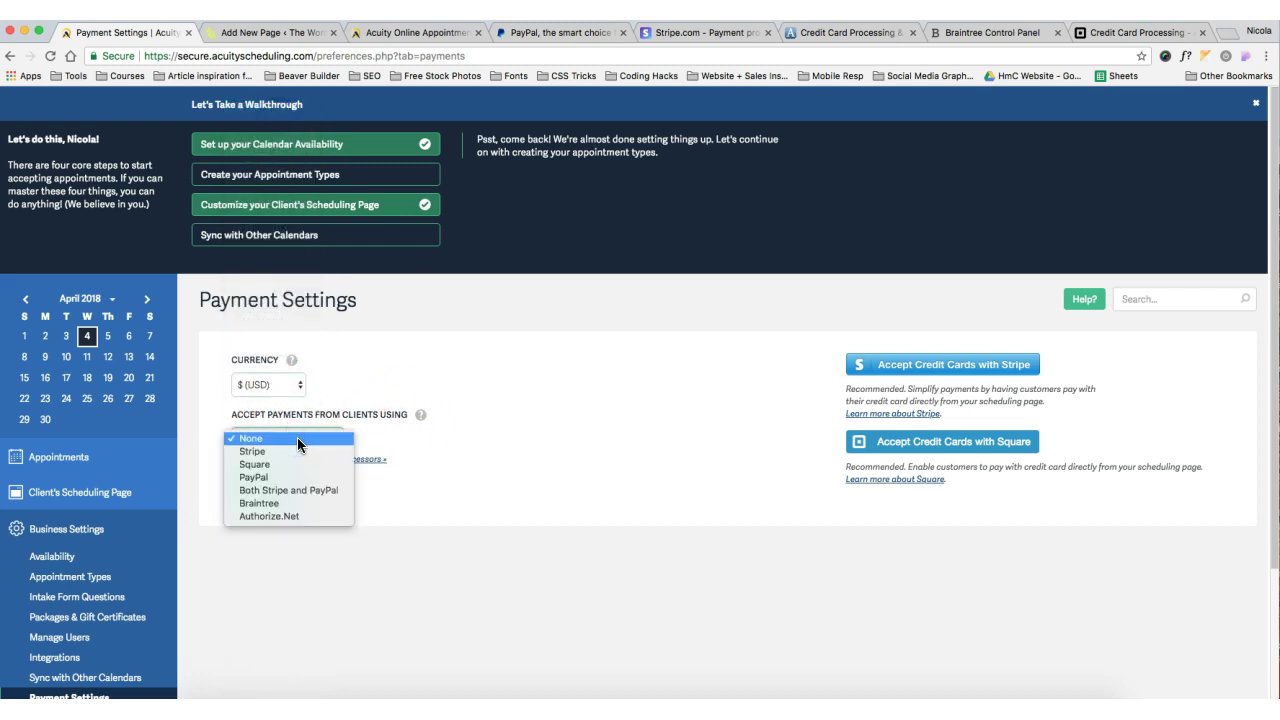
pyautogui.click(296, 477)
# Enter the PayPal account e-mail and save the payment settings
pyautogui.scroll(-2, 466, 616)
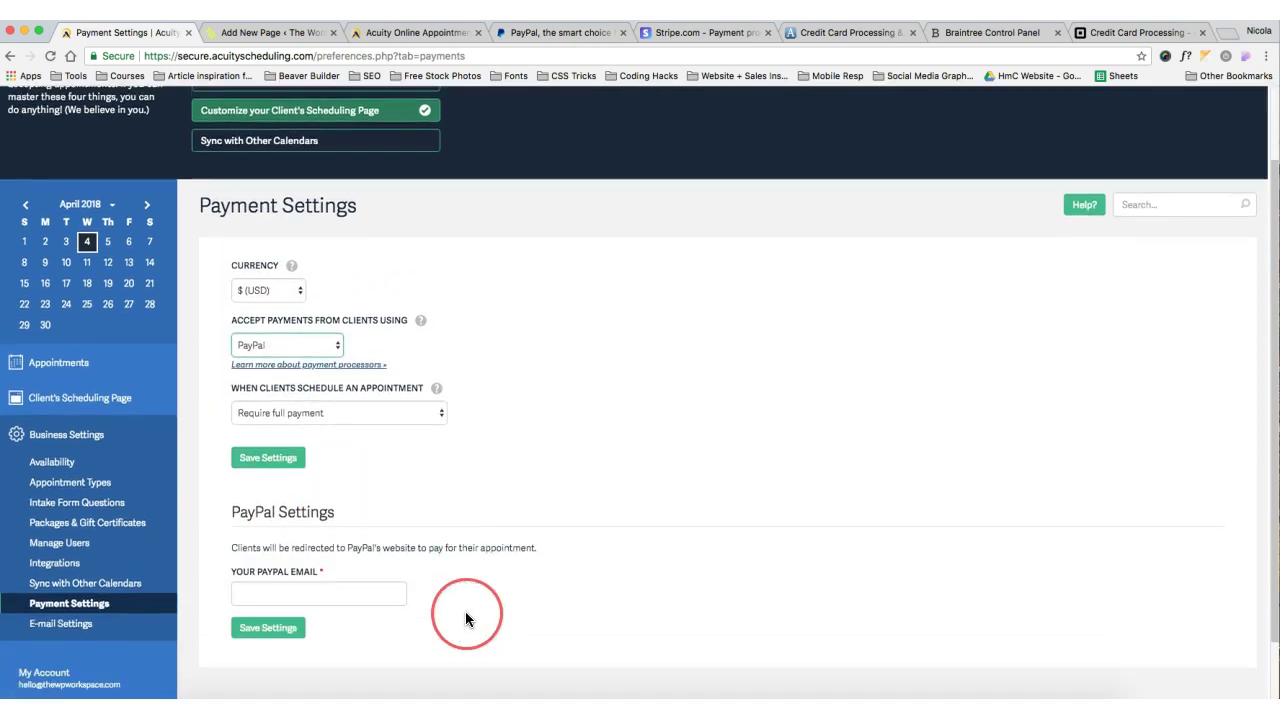
pyautogui.click(312, 589)
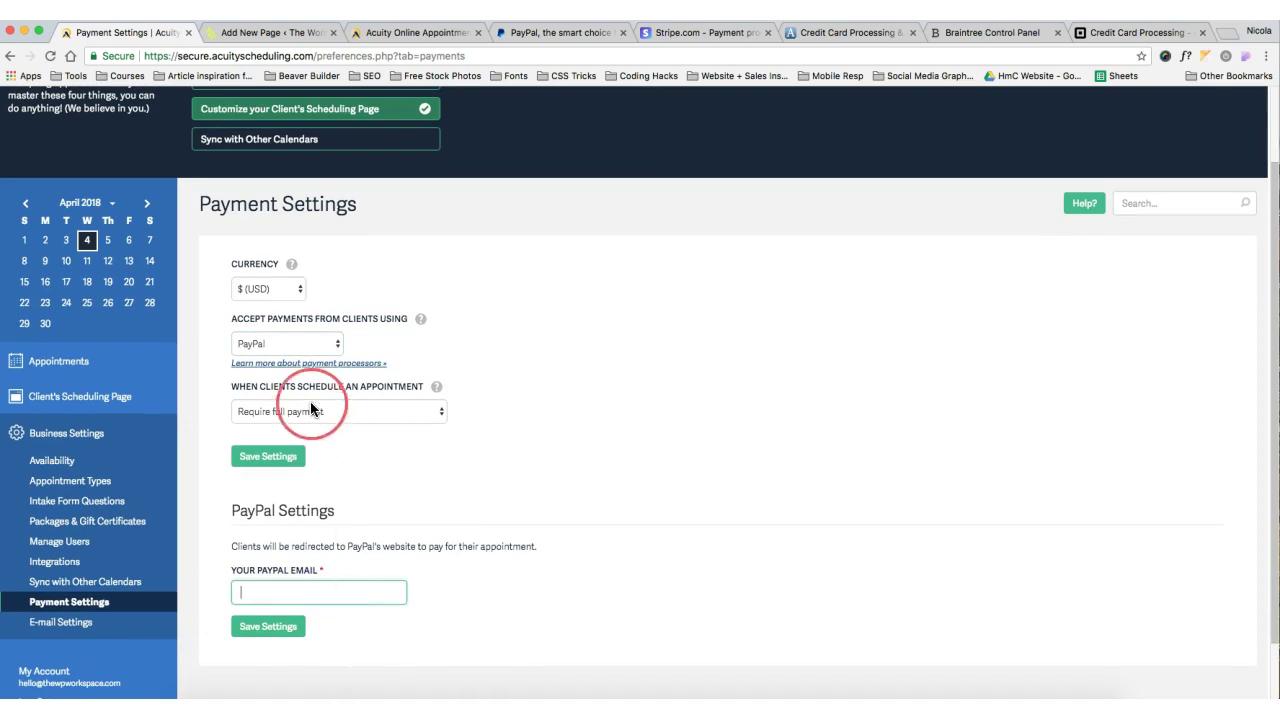
pyautogui.click(305, 344)
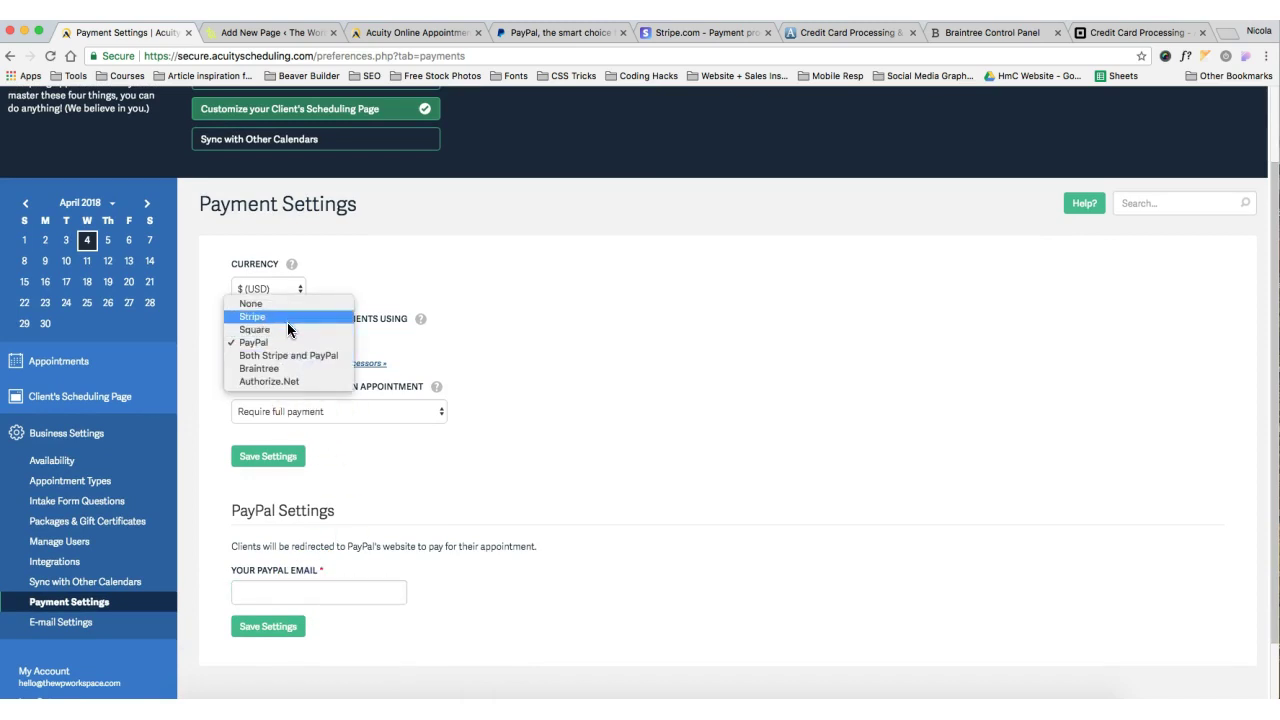
pyautogui.moveTo(285, 326); pyautogui.dragTo(524, 507)
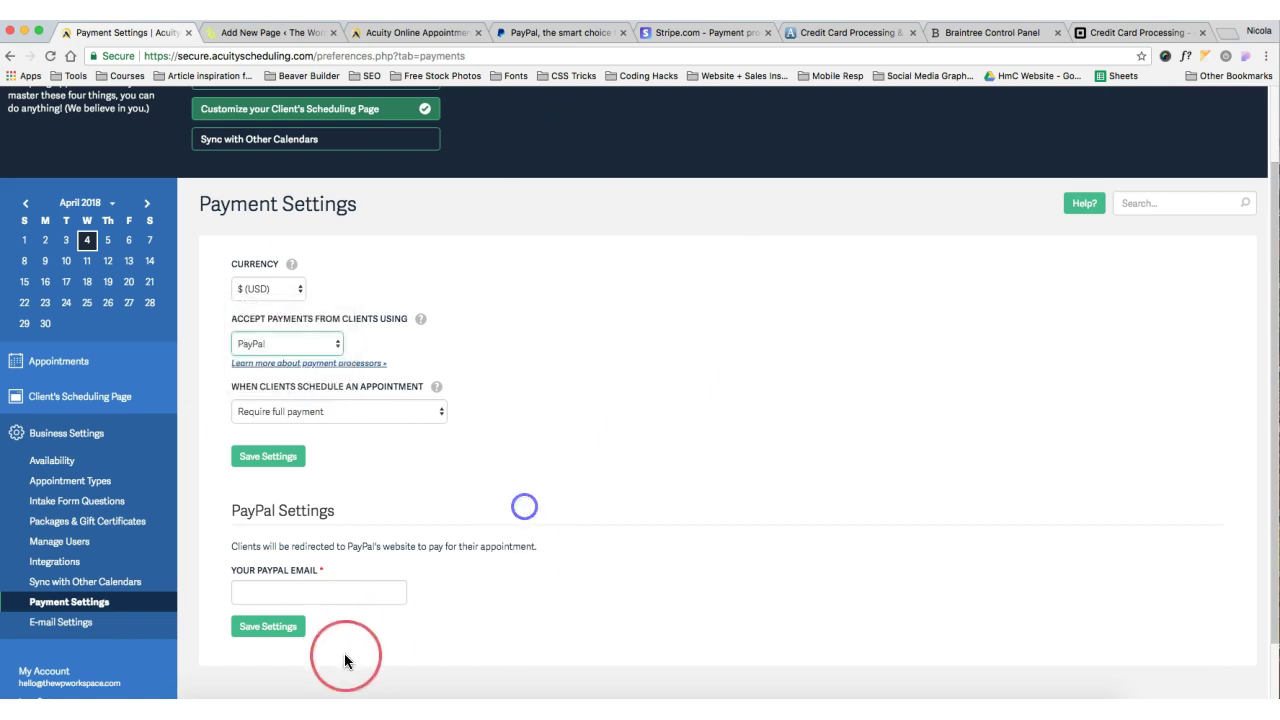
pyautogui.click(268, 592)
pyautogui.write('nicol')
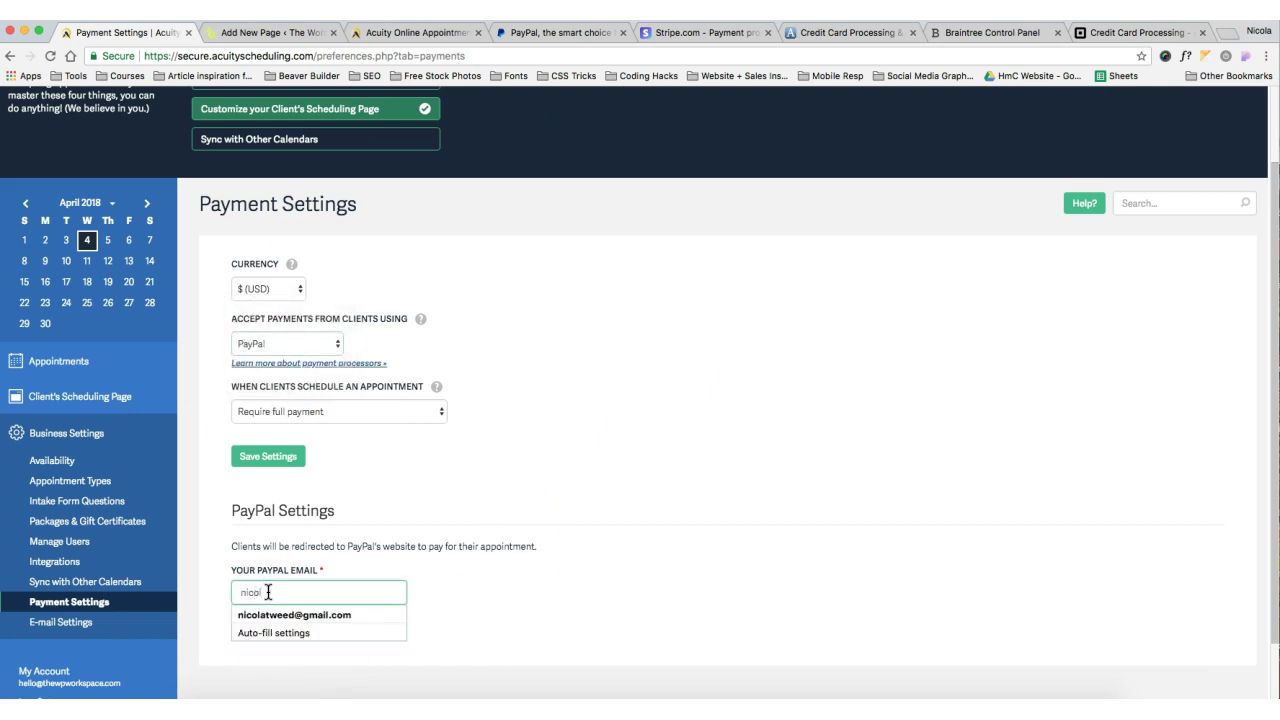
pyautogui.write('o')
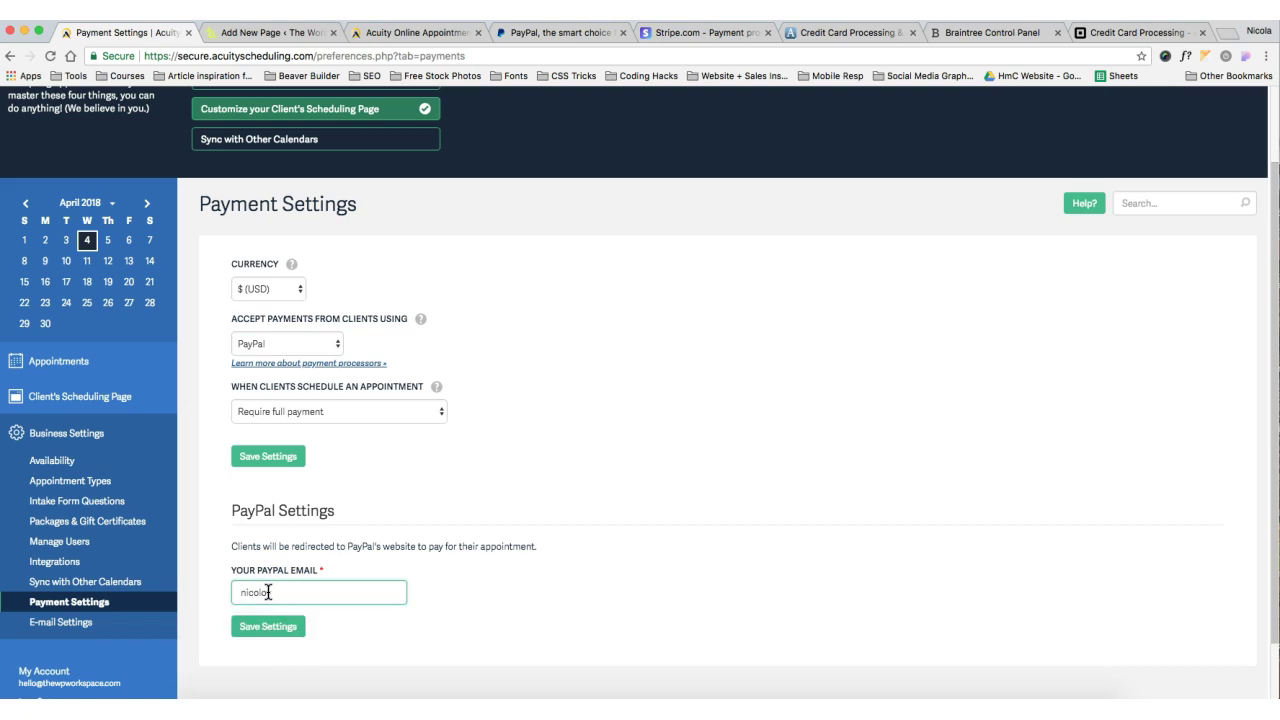
pyautogui.press('BackSpace')
pyautogui.click(254, 624)
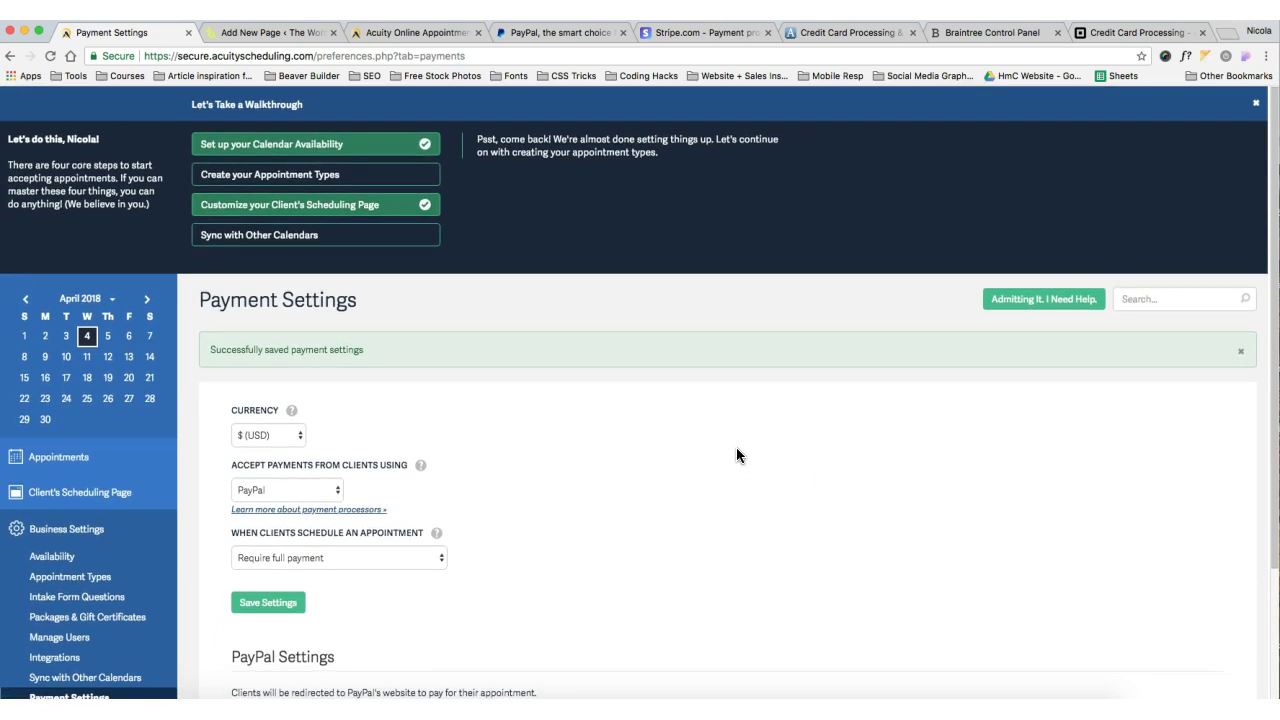
pyautogui.scroll(-3, 736, 455)
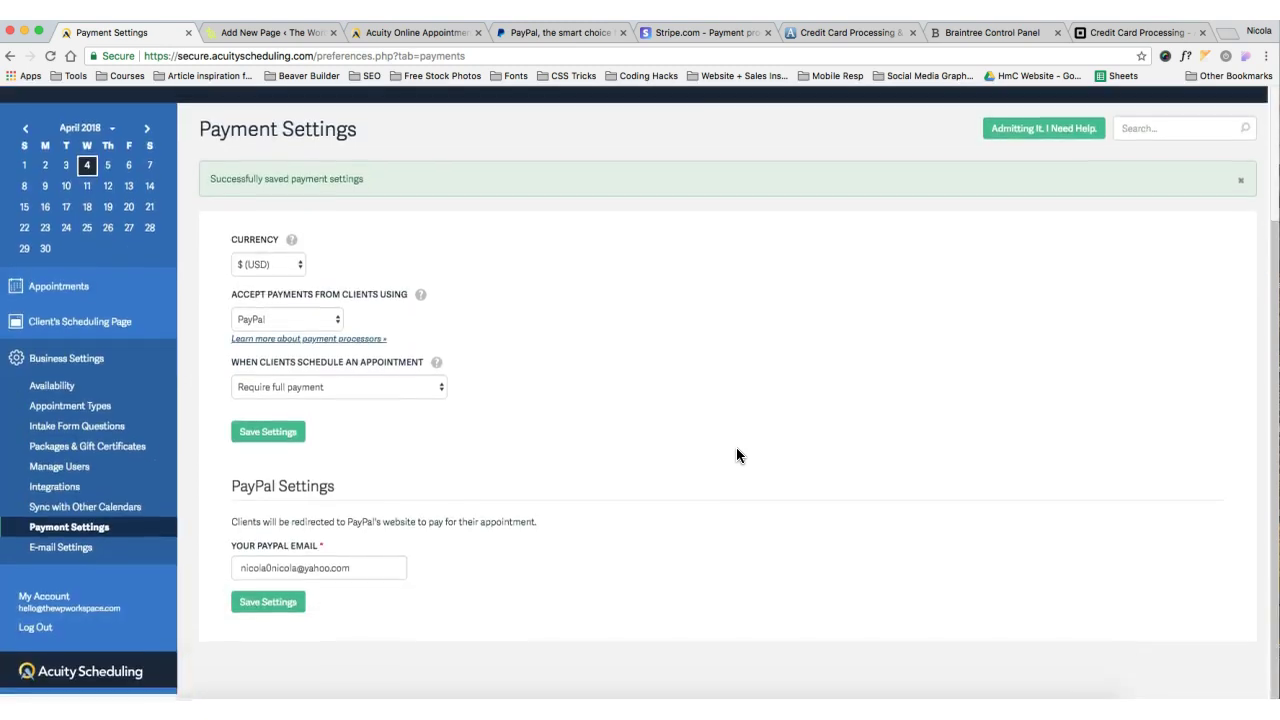
# View the Client's Scheduling Page with its link, then go to the WordPress new-page editor
pyautogui.click(76, 330)
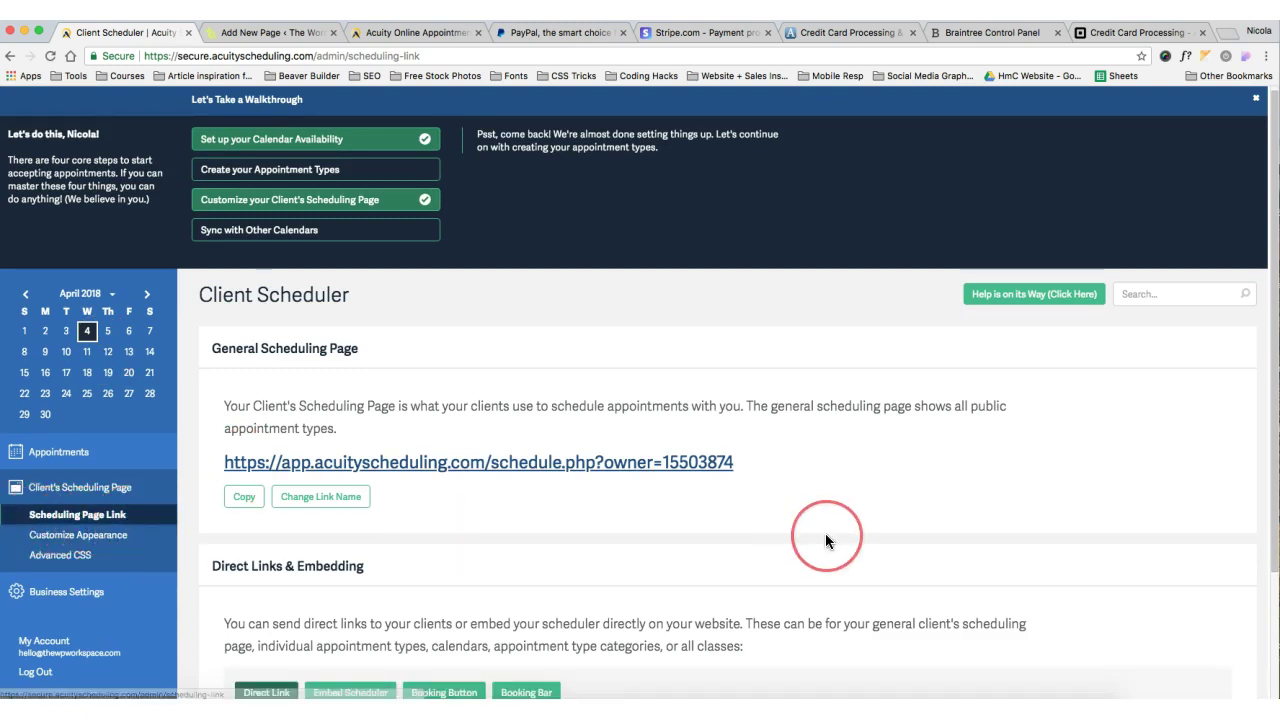
pyautogui.scroll(-1, 823, 537)
pyautogui.scroll(-1, 826, 541)
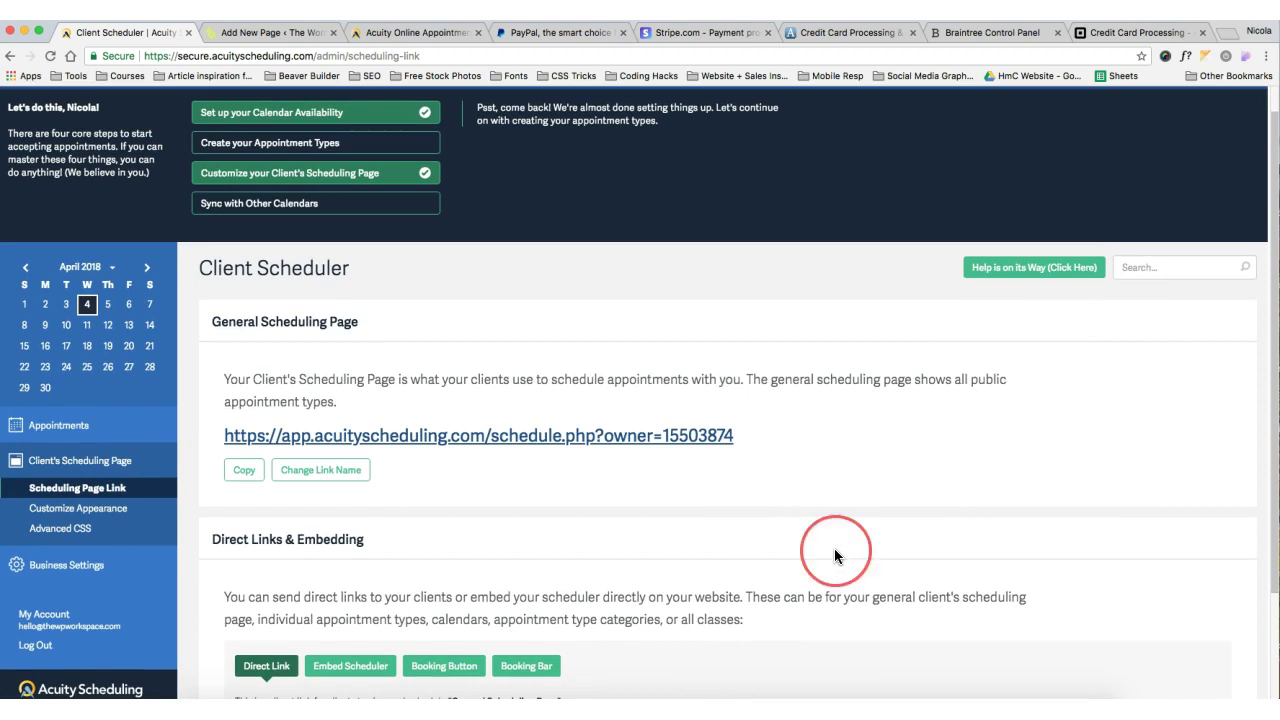
pyautogui.click(310, 36)
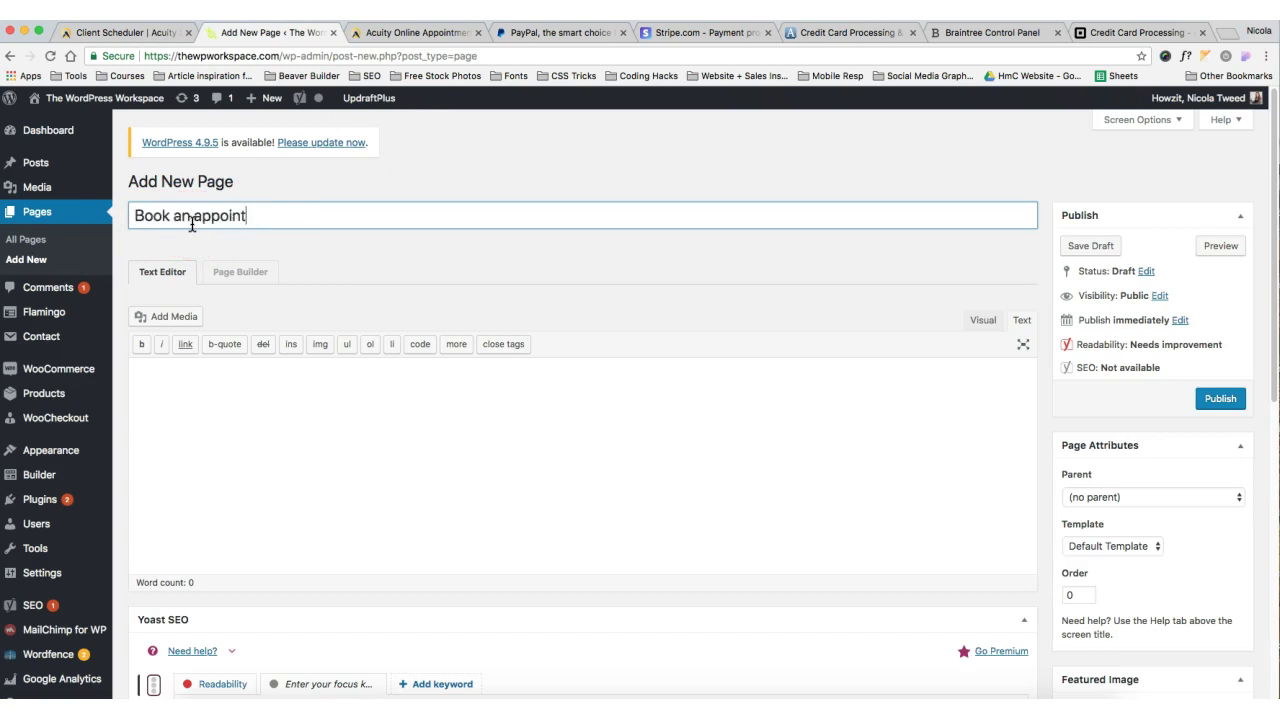
# Save the 'Book an appointment' draft by moving into its content area, then return to Acuity's Client Scheduler
pyautogui.click(177, 389)
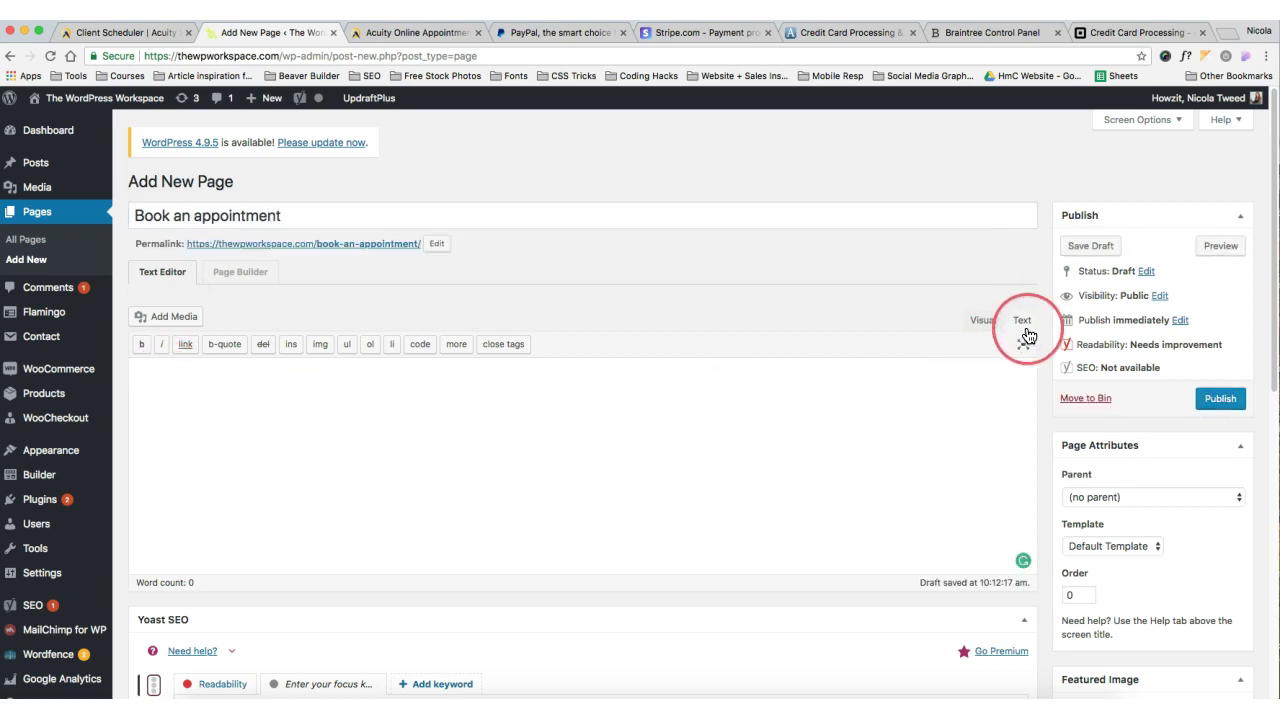
pyautogui.click(104, 36)
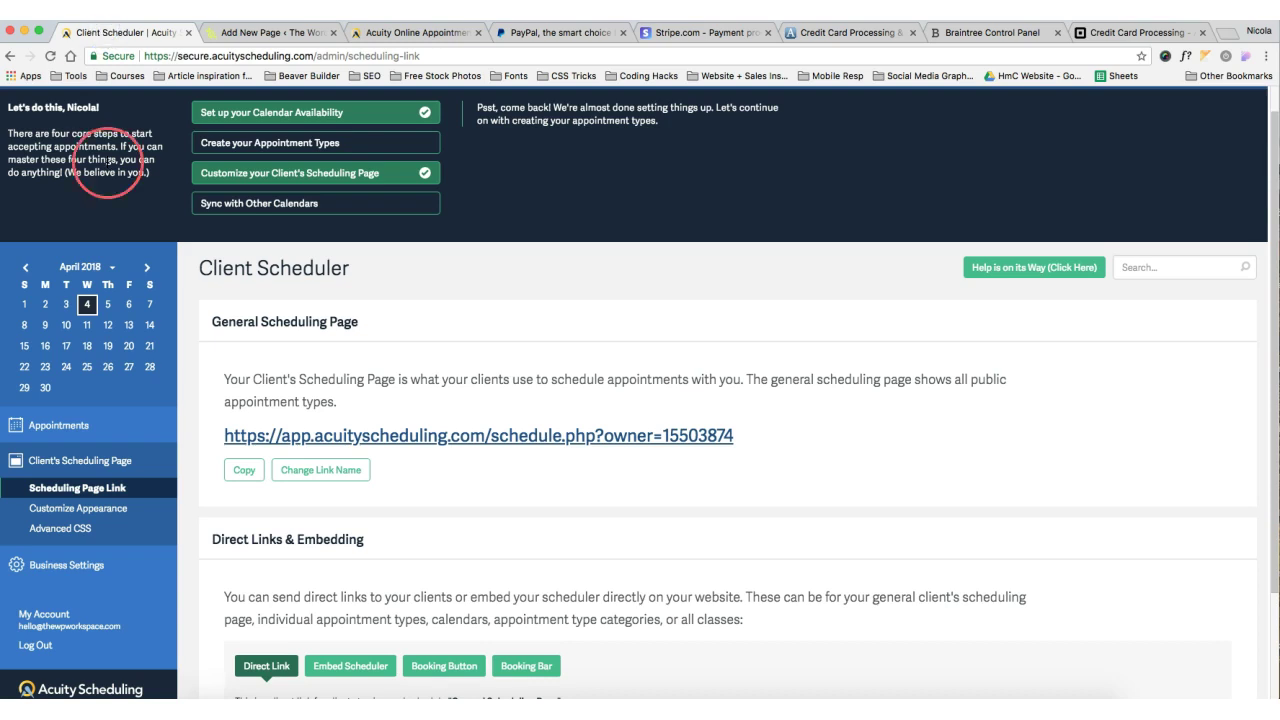
# Copy the Acuity scheduler's embed code and return to the WordPress new page editor
pyautogui.scroll(-3, 675, 462)
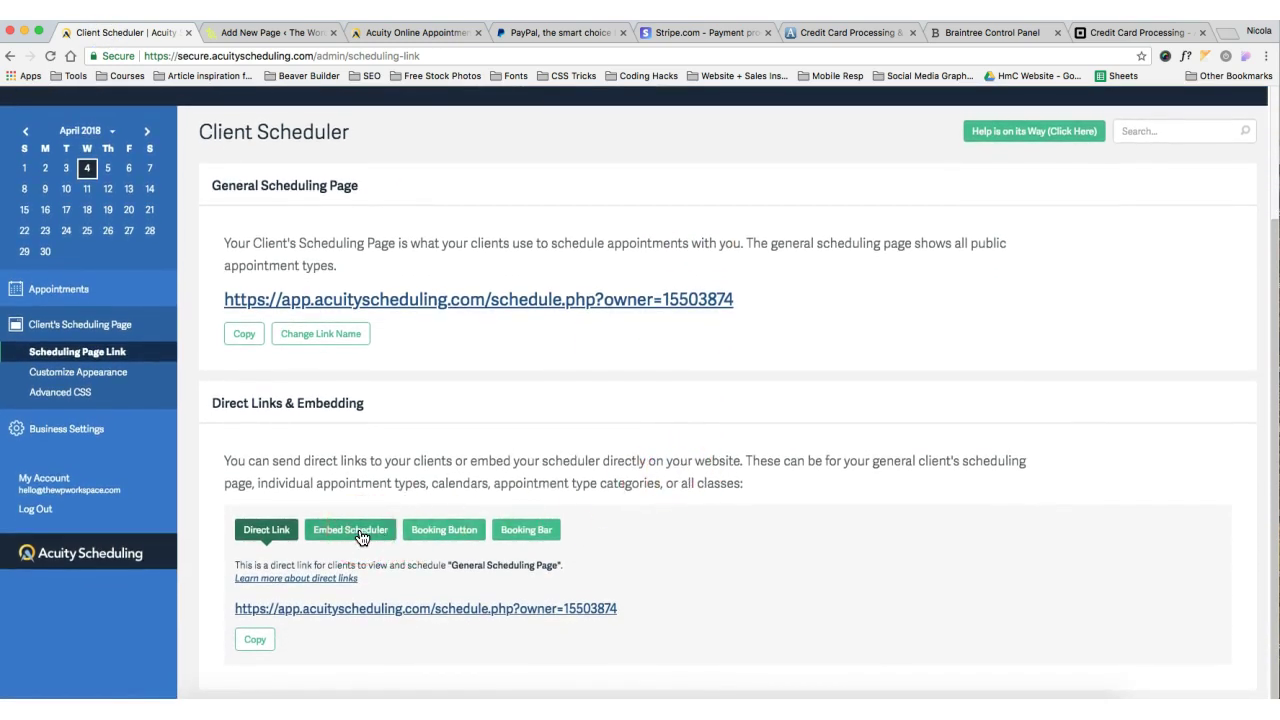
pyautogui.click(350, 530)
pyautogui.scroll(-2, 586, 551)
pyautogui.moveTo(656, 558); pyautogui.dragTo(237, 538)
pyautogui.click(100, 15)
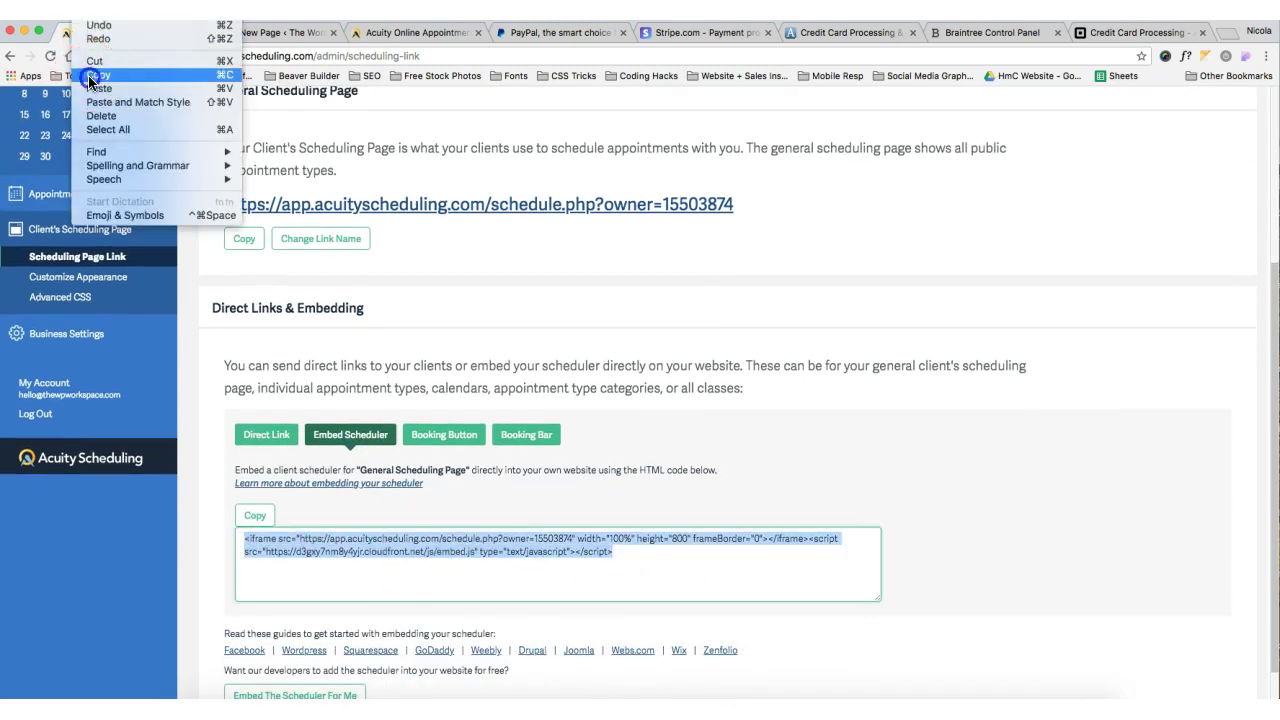
pyautogui.click(100, 62)
pyautogui.click(270, 36)
# Paste the Acuity embed code into the page content and publish 'Book an appointment'
pyautogui.click(892, 420)
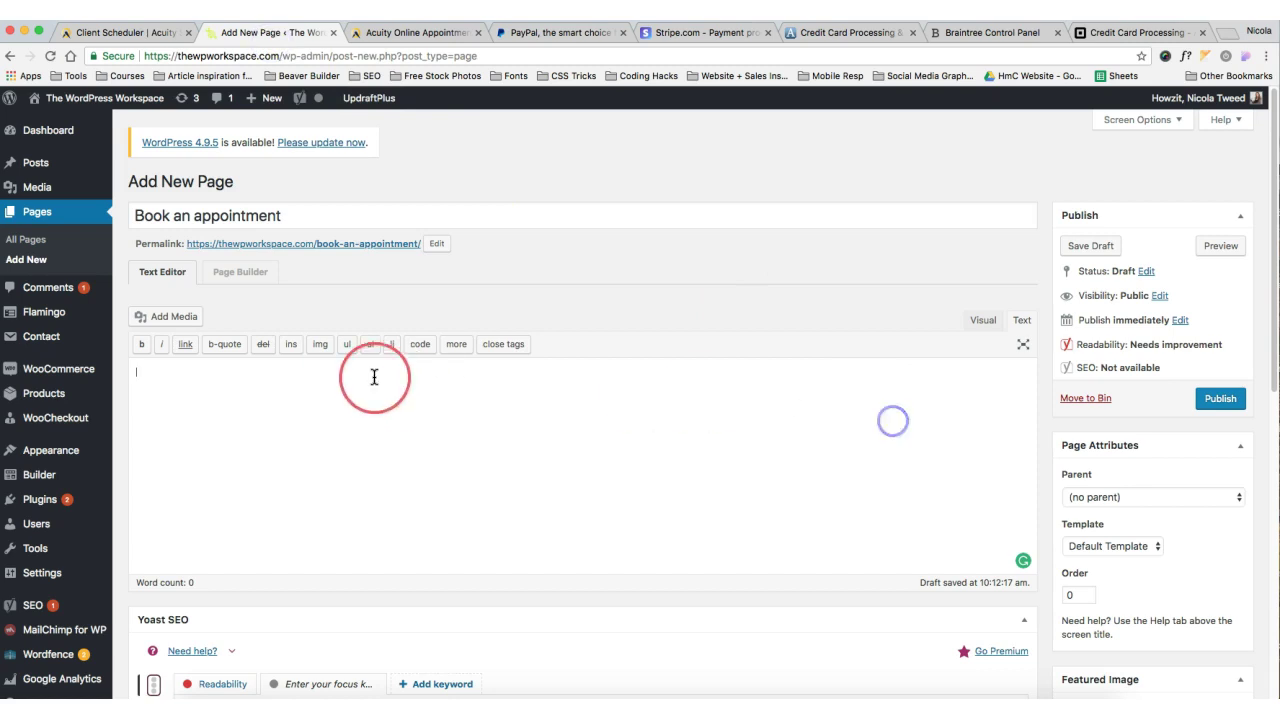
pyautogui.rightClick(347, 373)
pyautogui.click(378, 440)
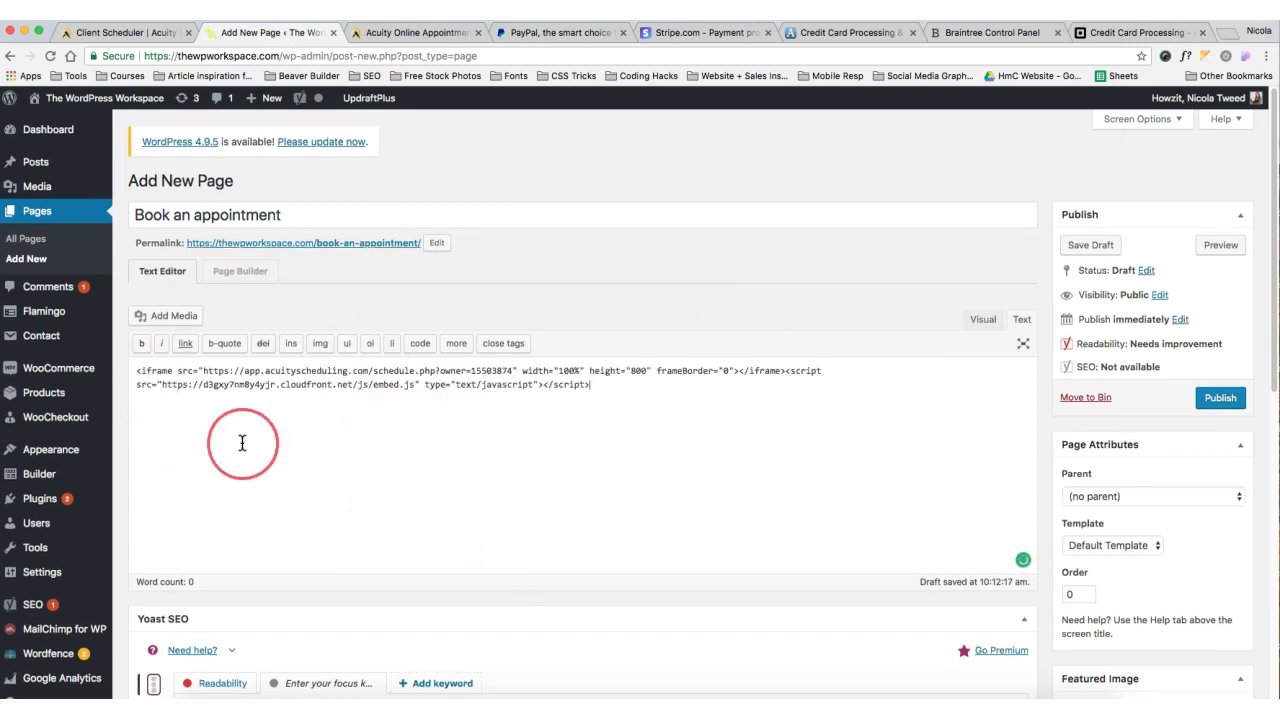
pyautogui.click(1222, 399)
pyautogui.click(627, 246)
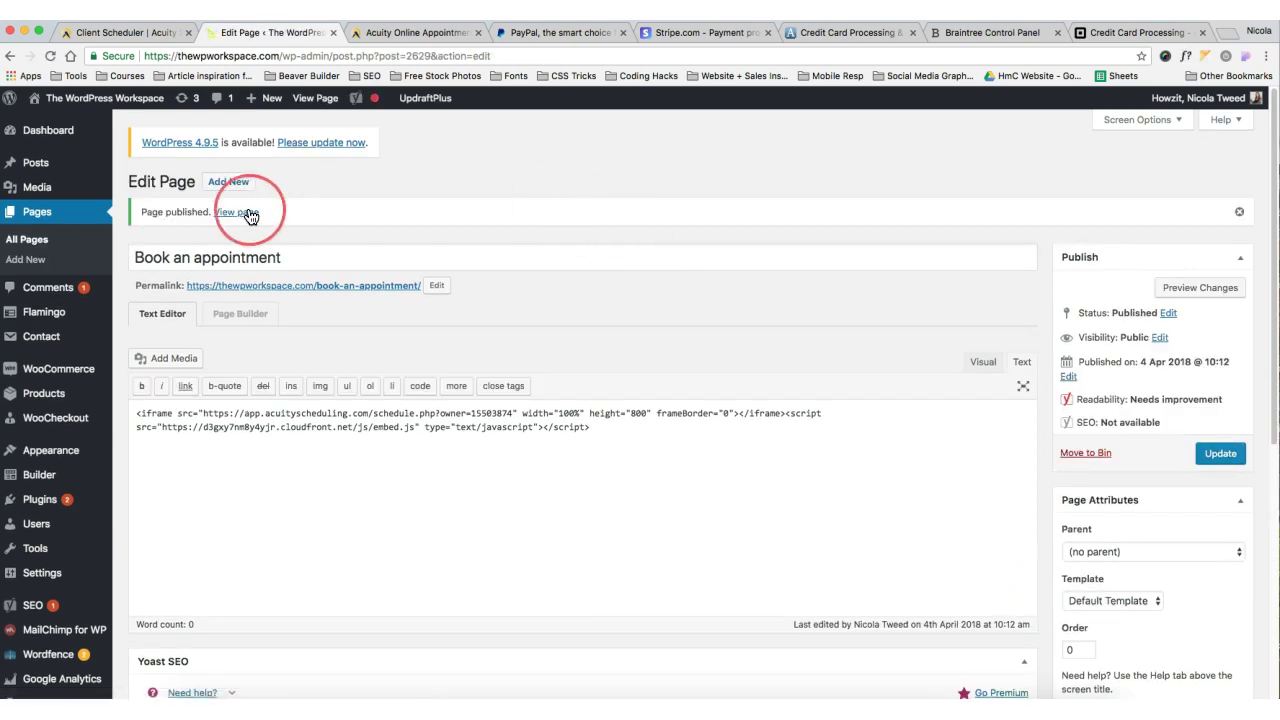
# View the published page and book the Consultation for Thursday April 5 at 9:00am
pyautogui.click(236, 212)
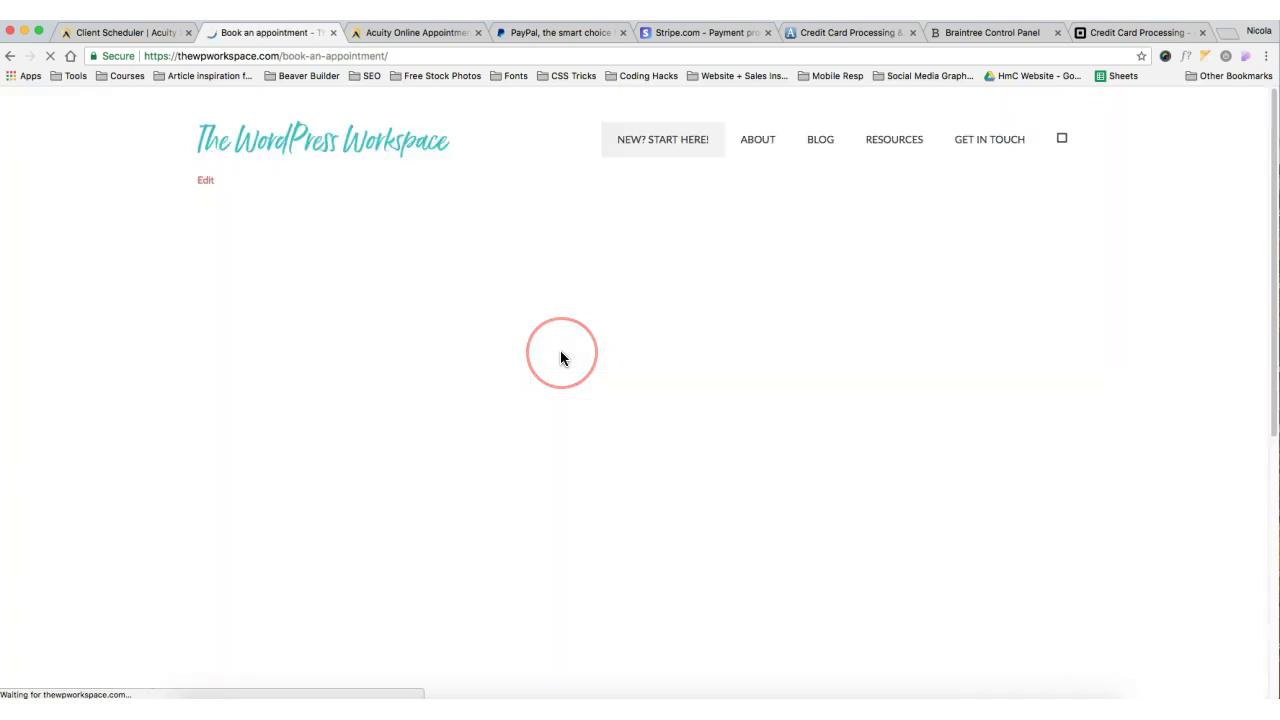
pyautogui.scroll(-2, 1030, 391)
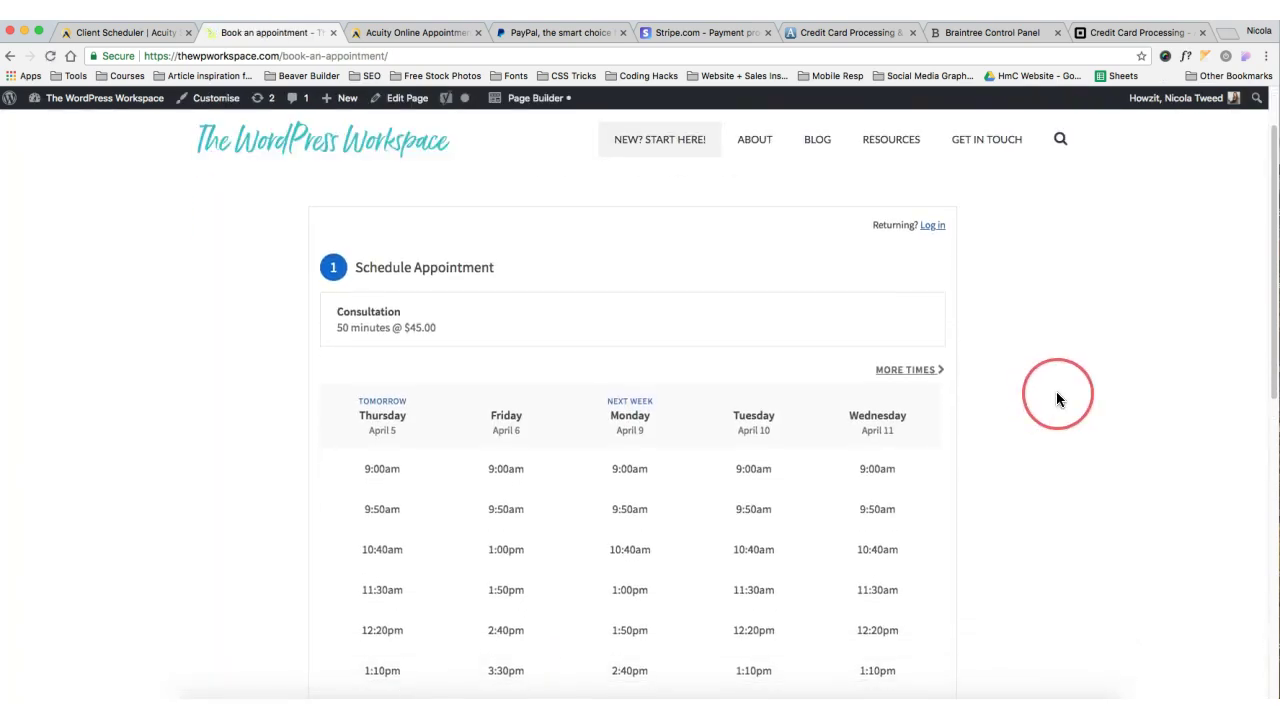
pyautogui.scroll(2, 900, 335)
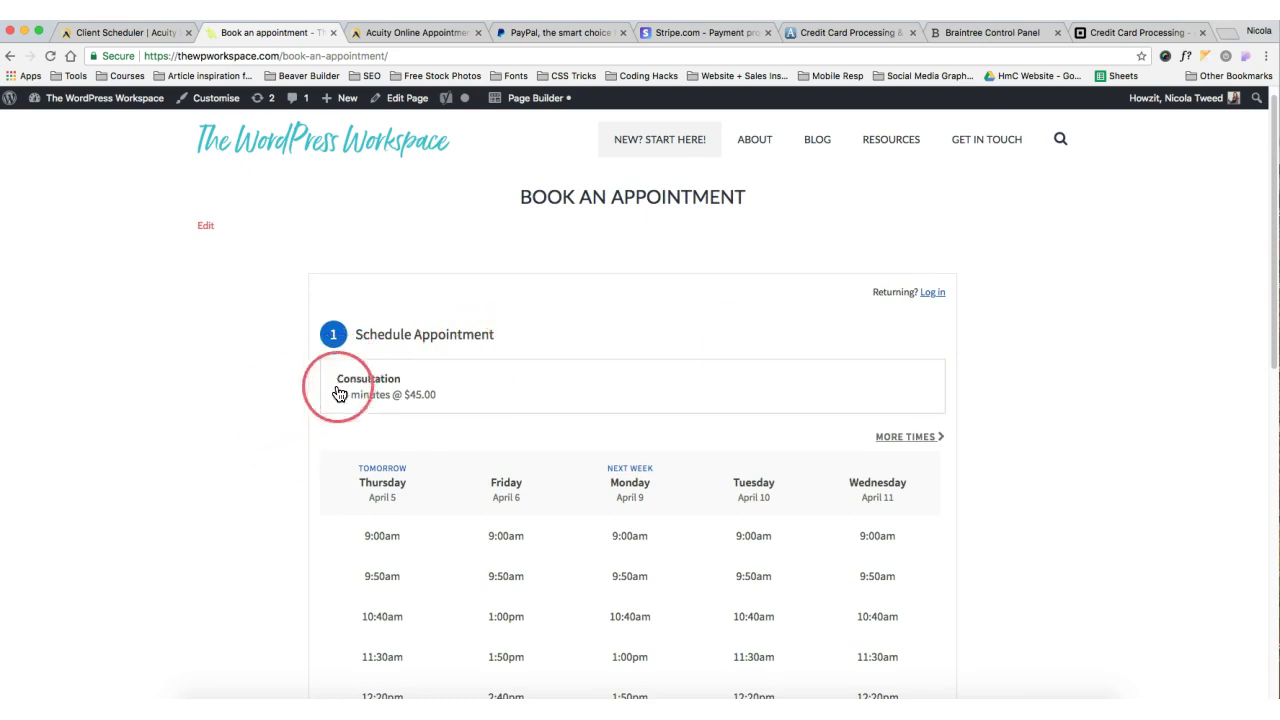
pyautogui.scroll(-4, 481, 419)
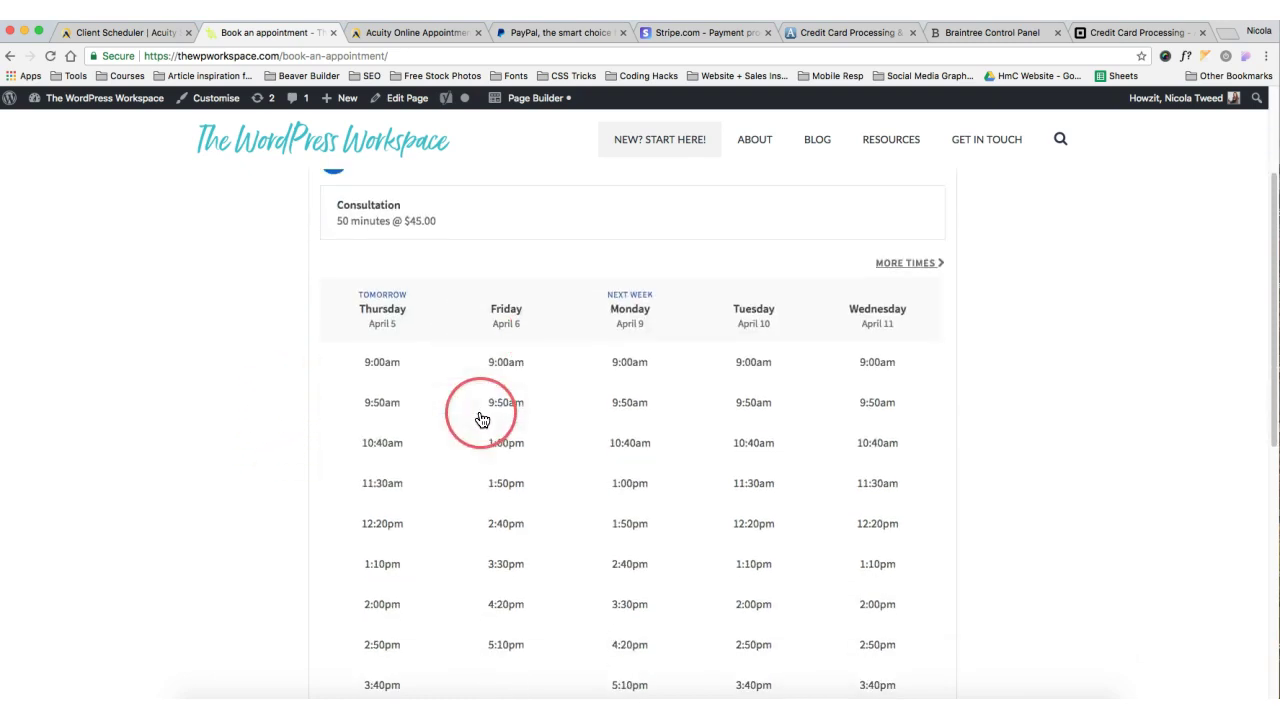
pyautogui.click(382, 364)
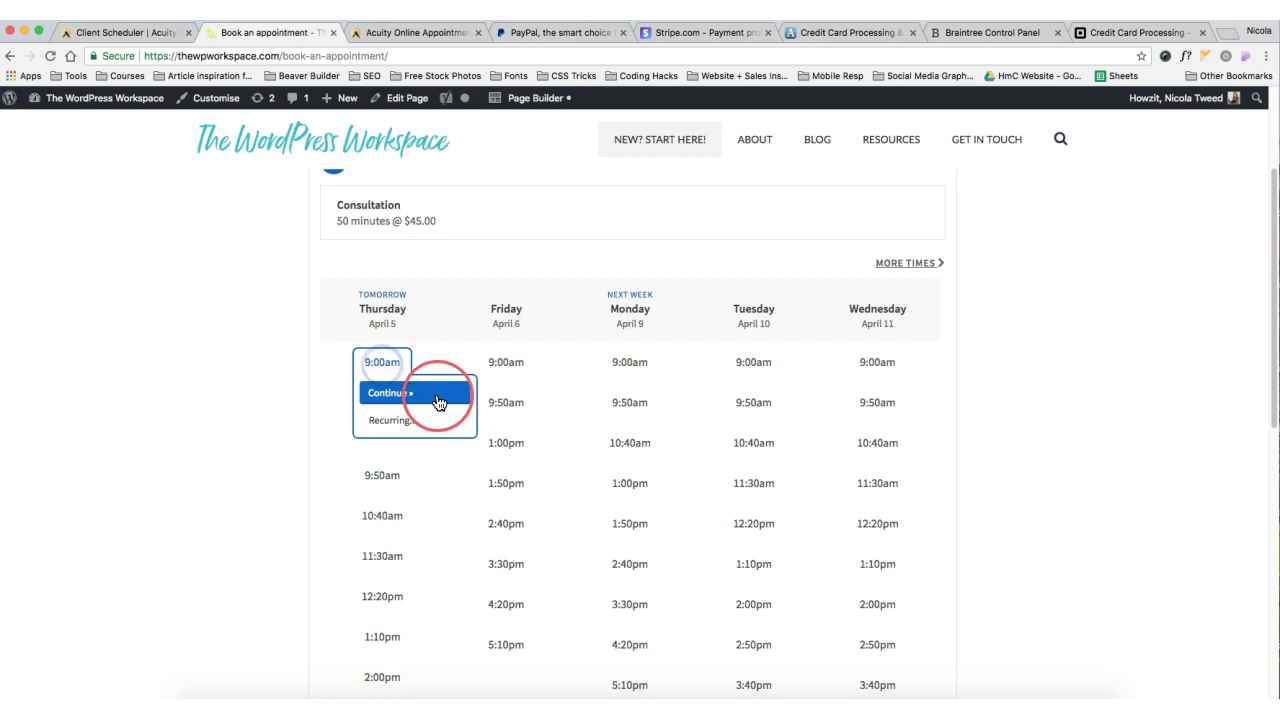
pyautogui.click(437, 397)
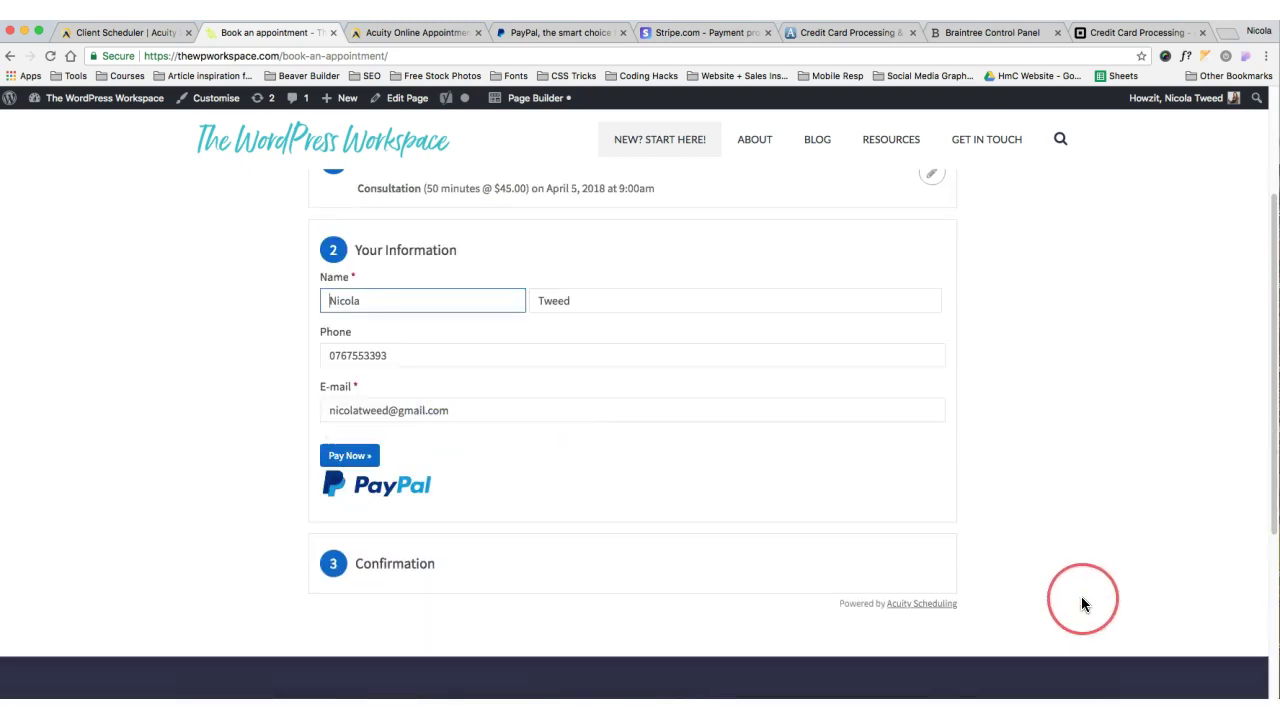
# Submit the booking details and proceed to the $45.00 PayPal checkout
pyautogui.scroll(-1, 1081, 600)
pyautogui.click(354, 408)
pyautogui.click(916, 556)
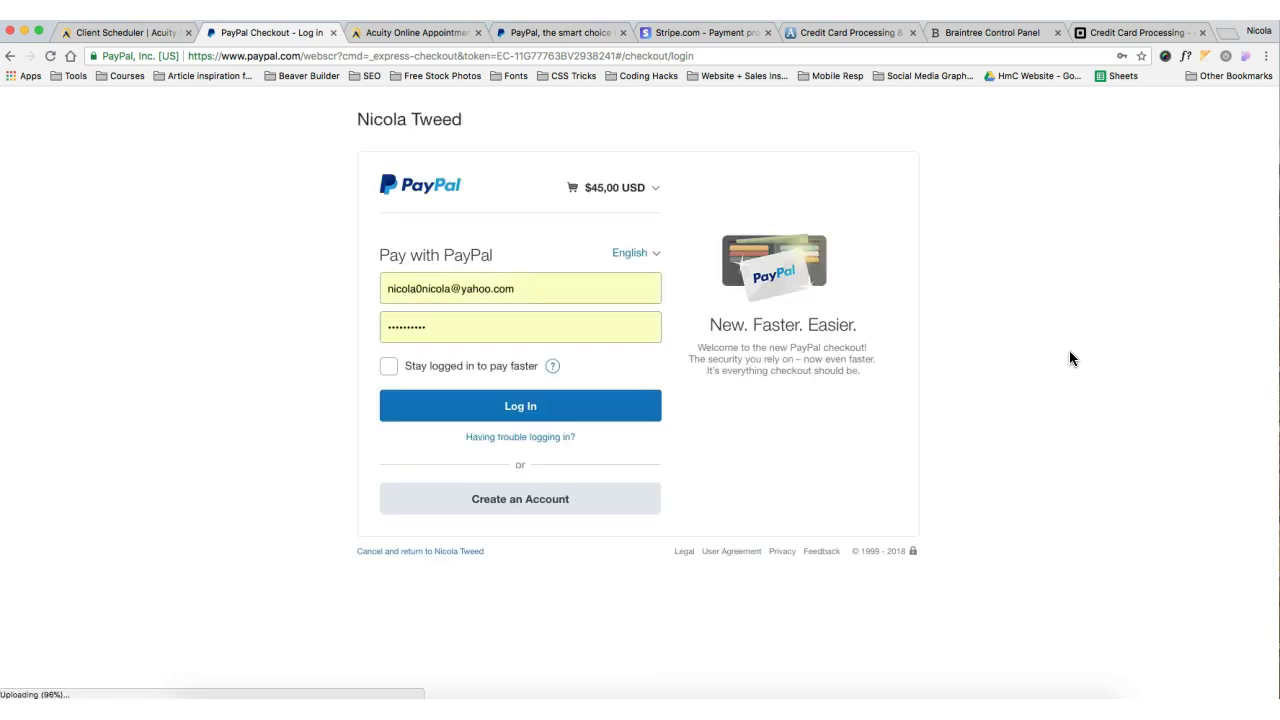
# Leave the $45.00 PayPal login and return to the live booking page showing April 5–11 times
pyautogui.click(1043, 326)
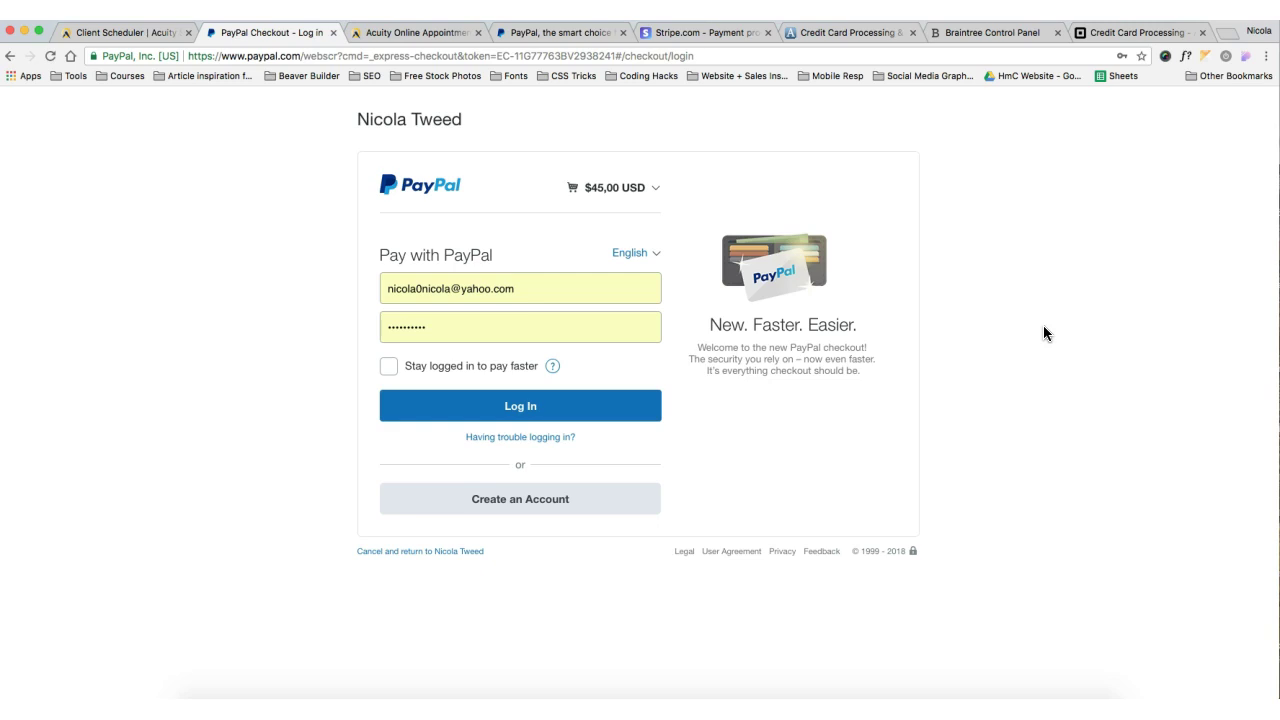
pyautogui.click(549, 488)
pyautogui.click(10, 56)
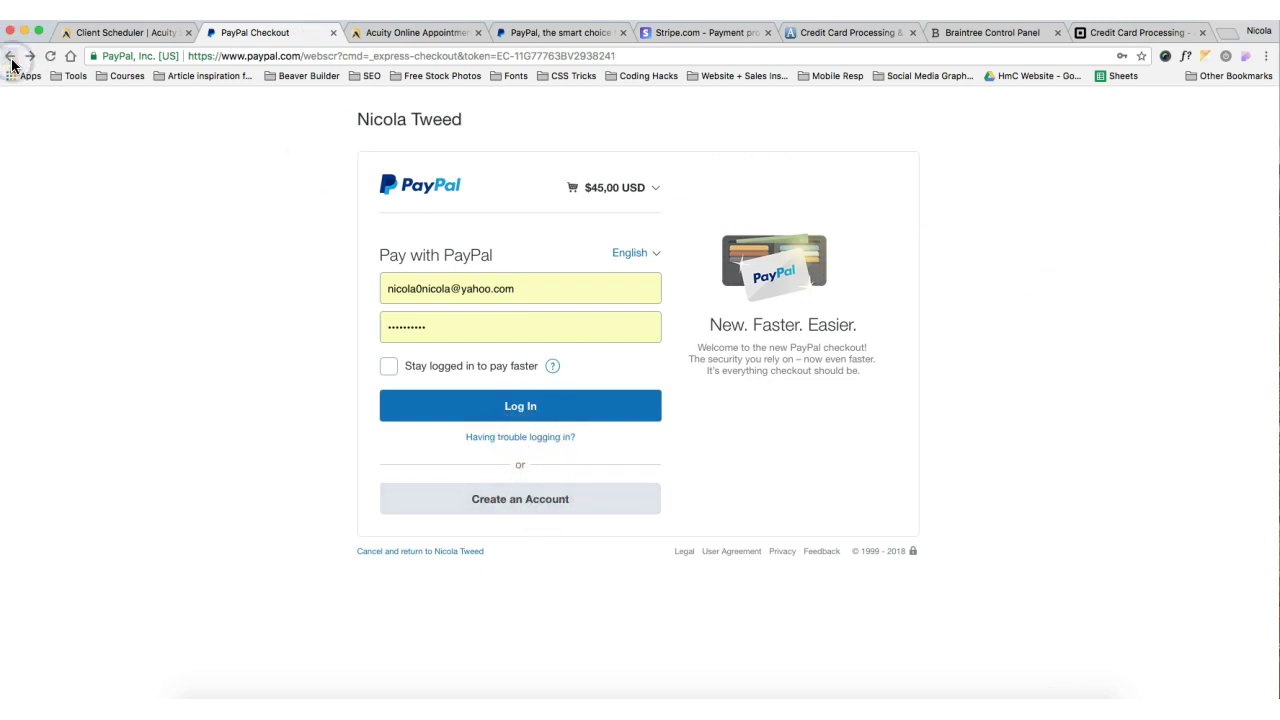
pyautogui.click(11, 58)
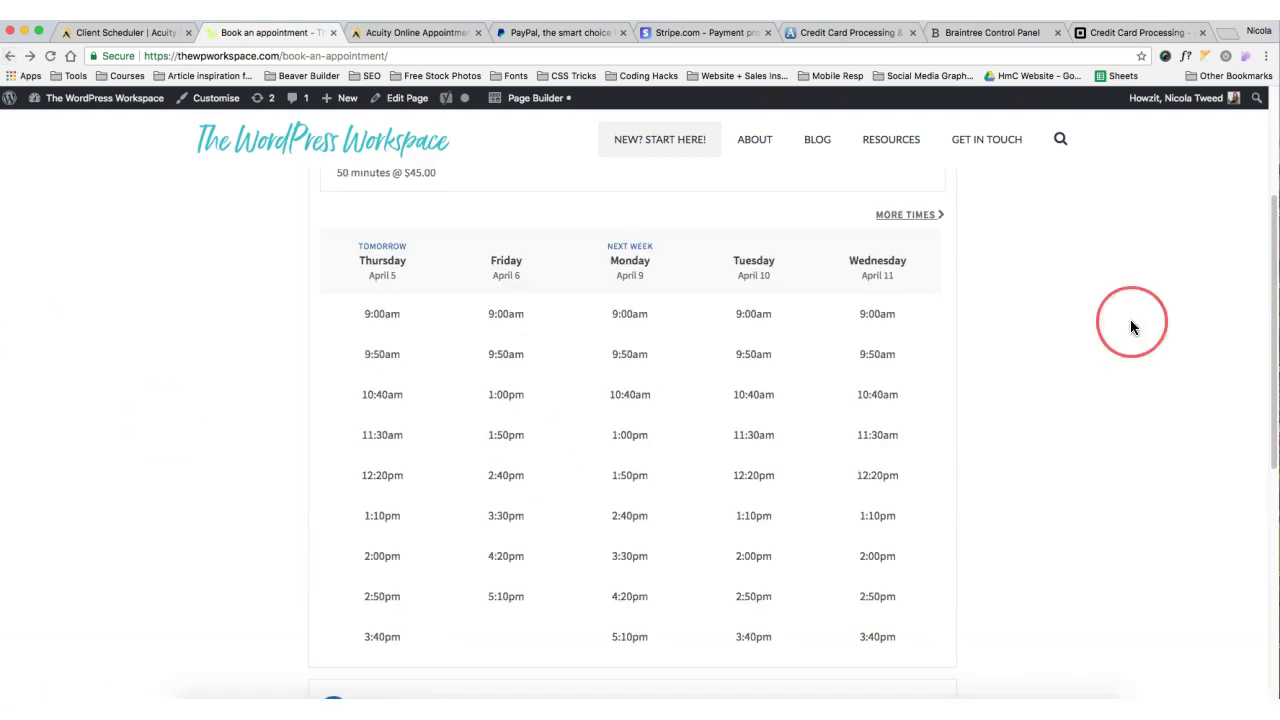